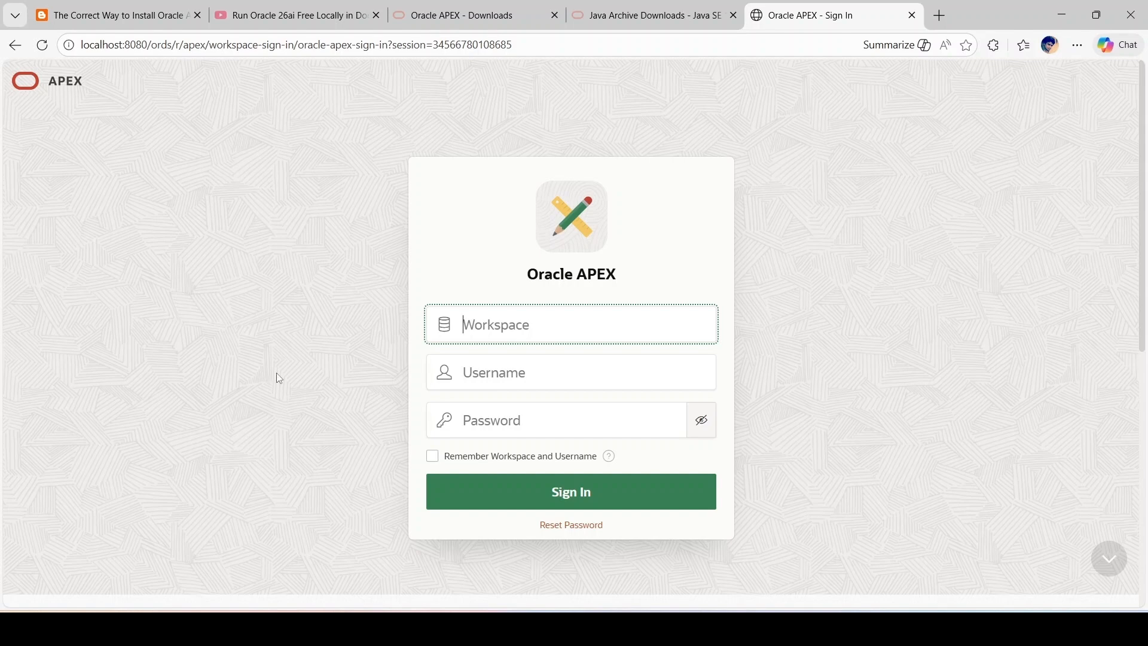
# Step: Copy `docker exec -it oracle26ai-free bash` from section 5.1 of the guide and run it in Command Prompt
pyautogui.hotkey('ctrl', '1')
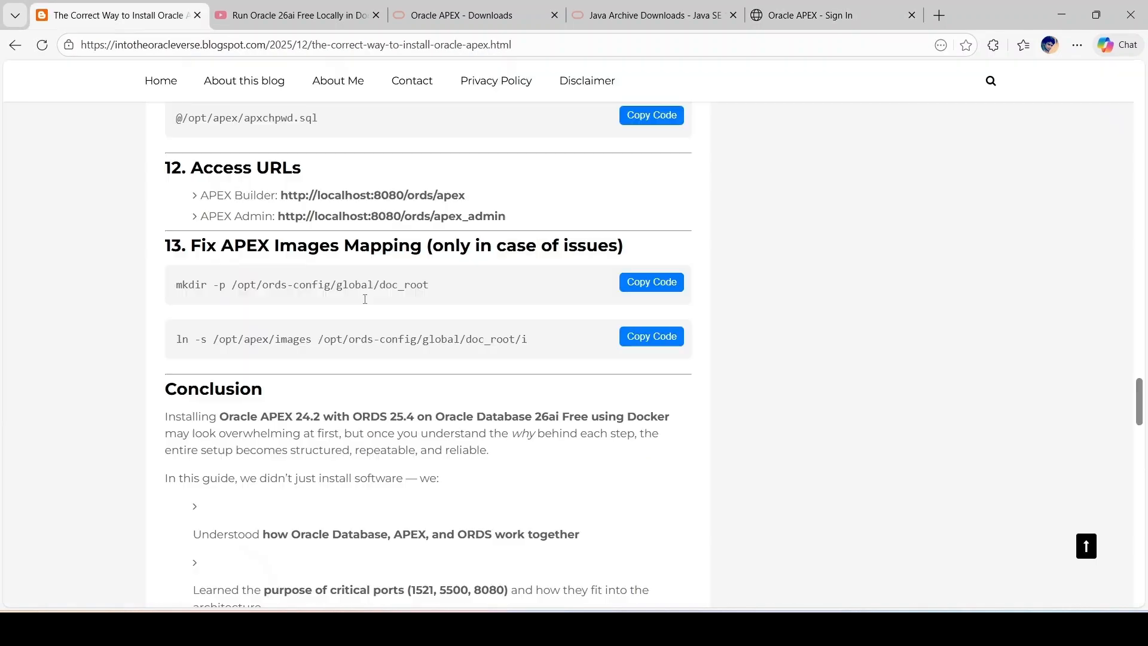
pyautogui.scroll(5, 259, 408)
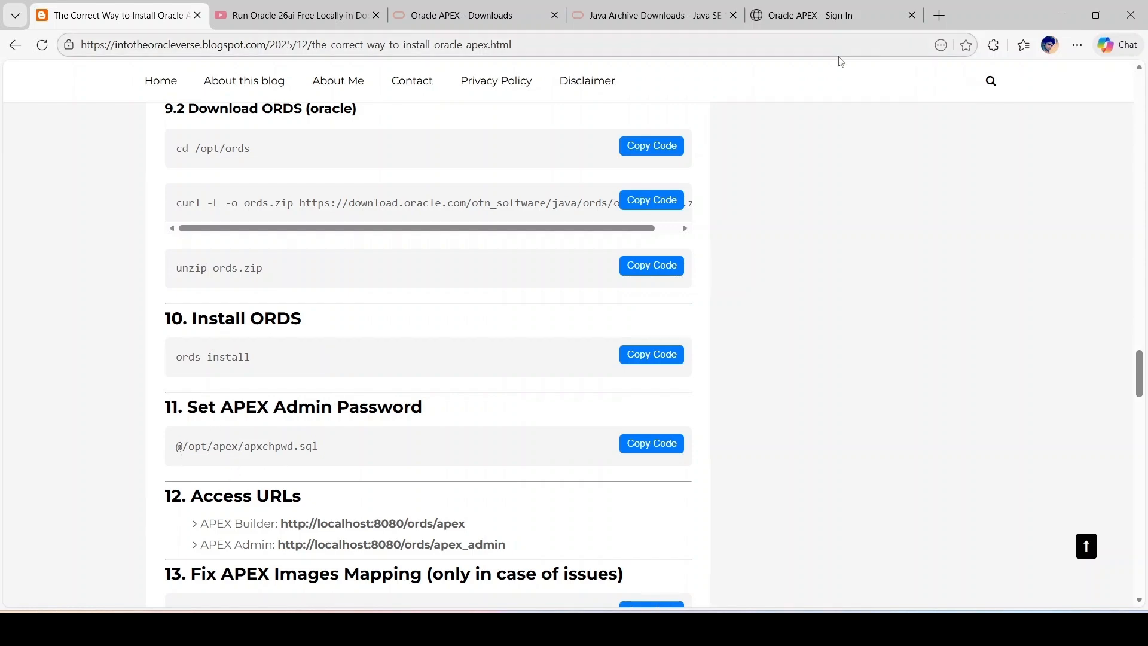
pyautogui.scroll(10, 1025, 287)
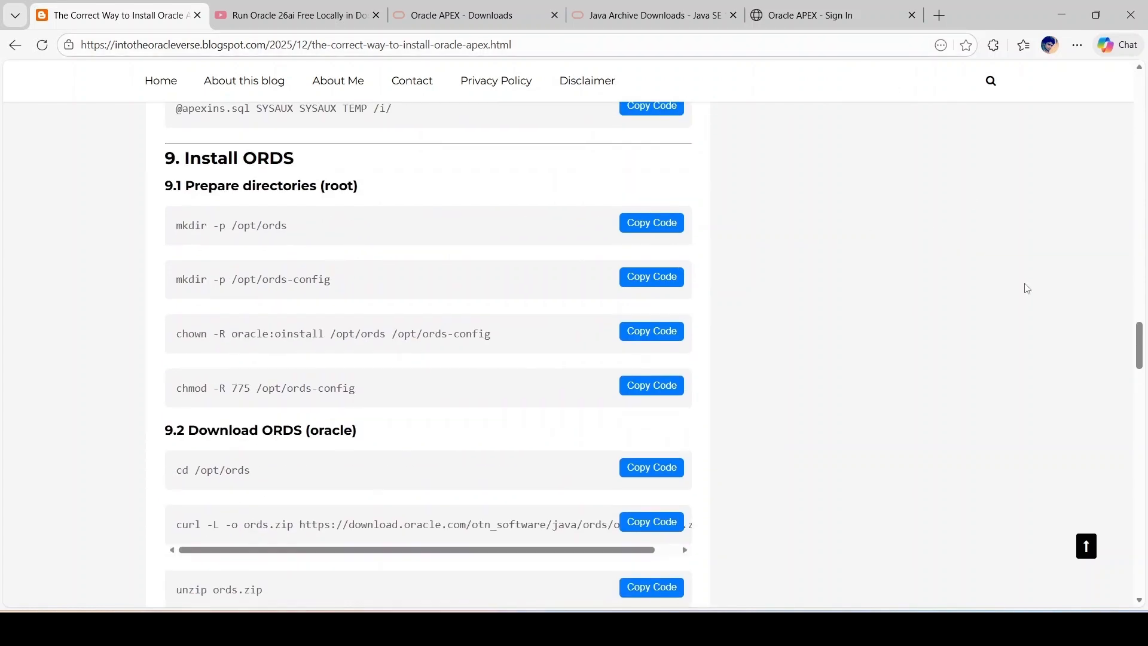
pyautogui.scroll(12, 1027, 288)
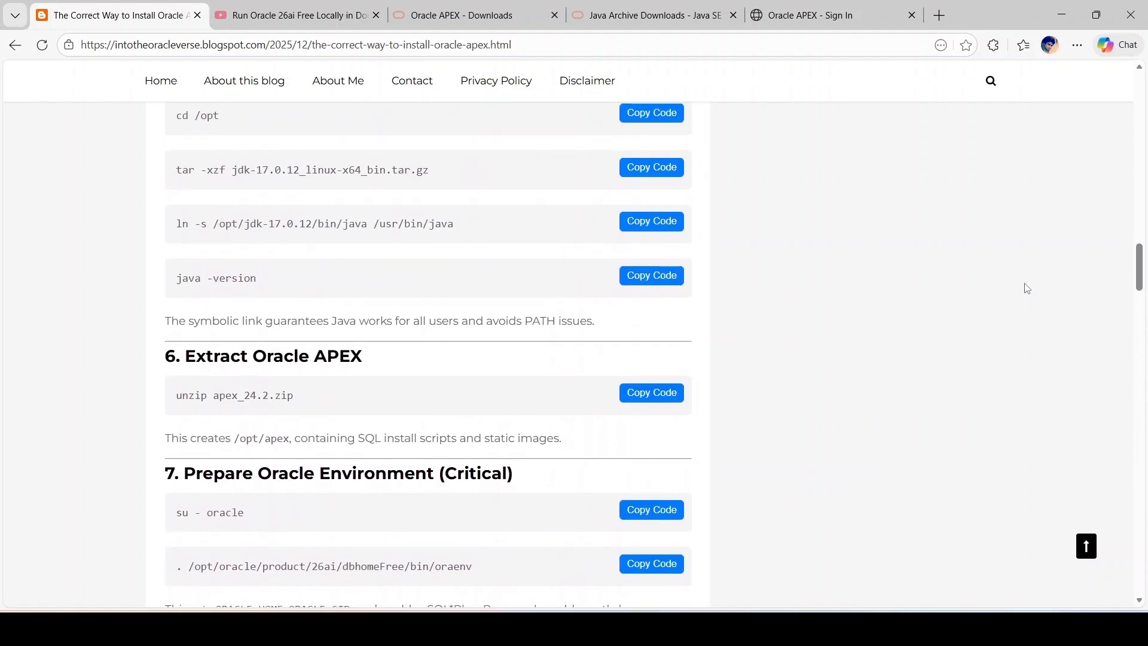
pyautogui.scroll(1, 1027, 288)
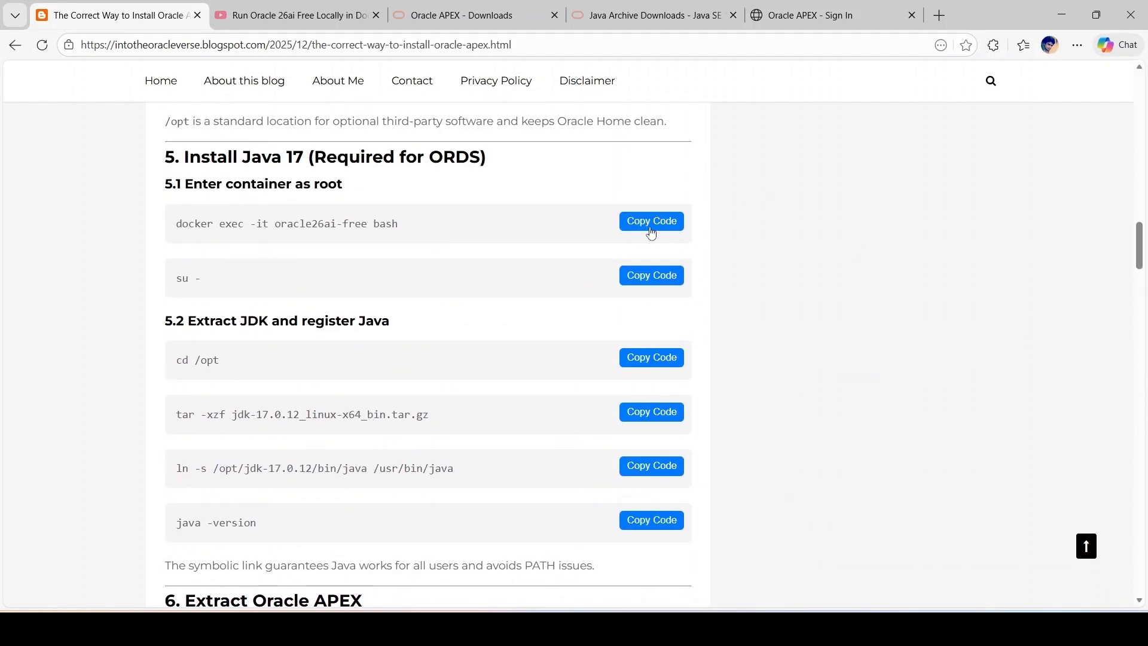
pyautogui.click(651, 232)
pyautogui.scroll(-4, 823, 343)
pyautogui.click(664, 628)
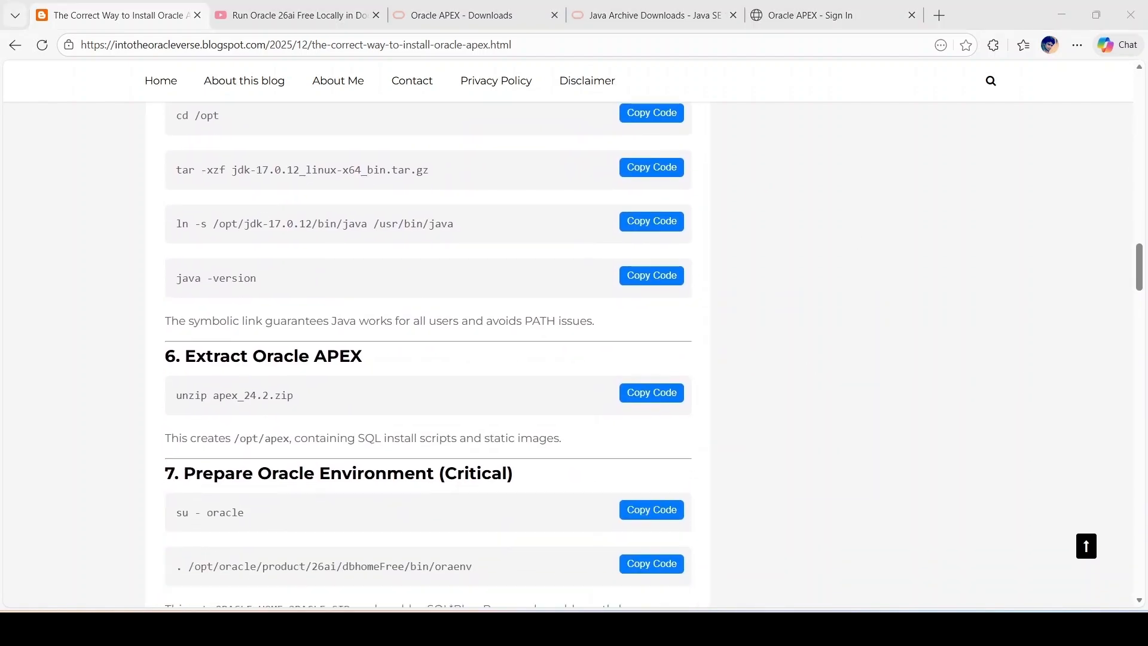
pyautogui.hotkey('ctrl', 'v')
pyautogui.press('Return')
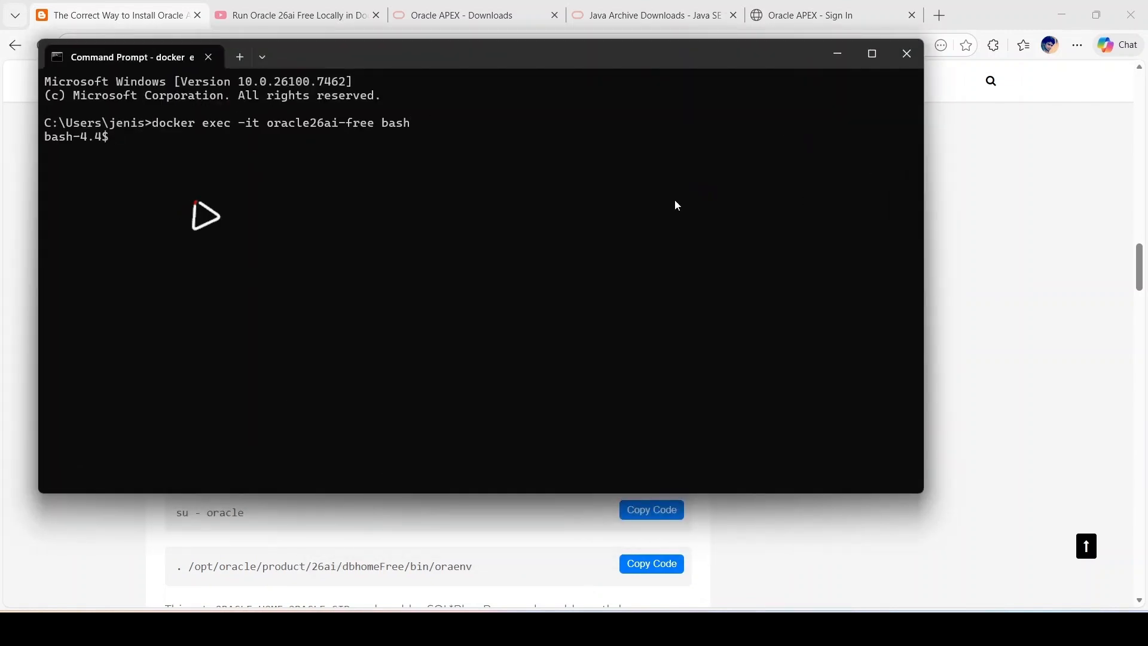
# Step: Switch to the oracle user with su - oracle, entering its password
pyautogui.write('su - oracle')
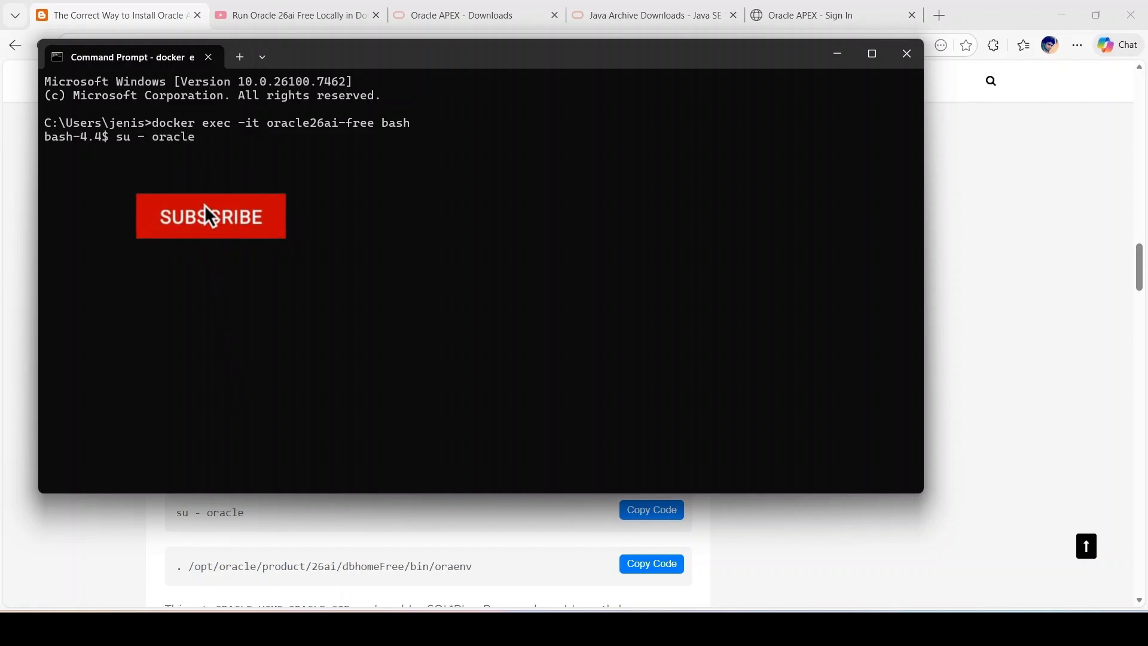
pyautogui.press('Return')
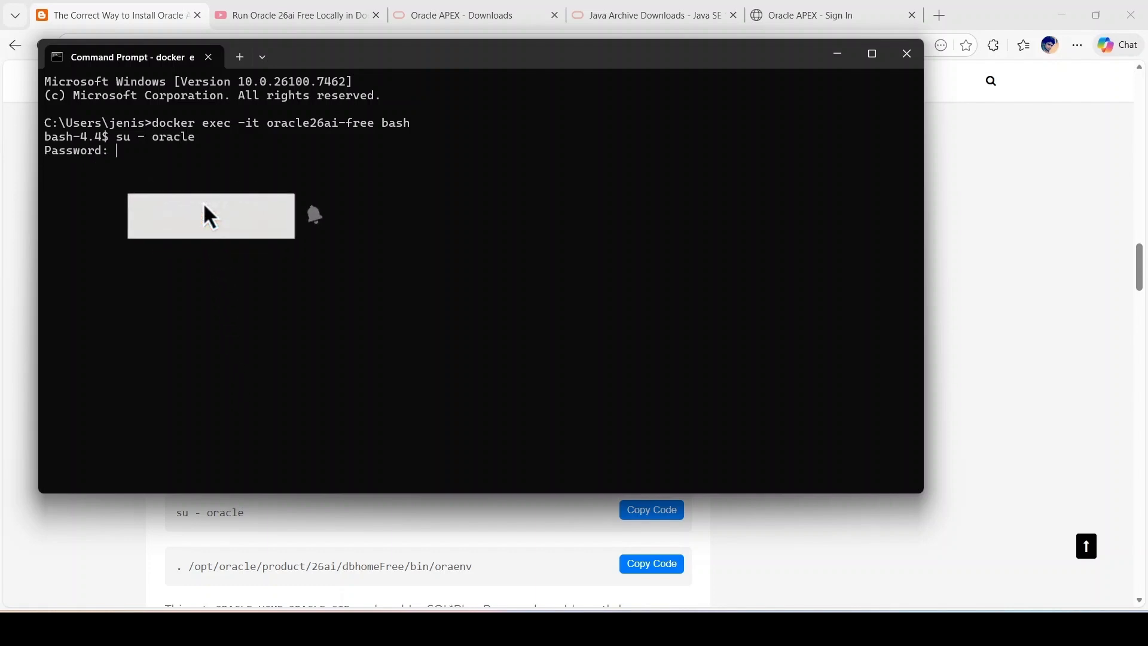
pyautogui.press('Return')
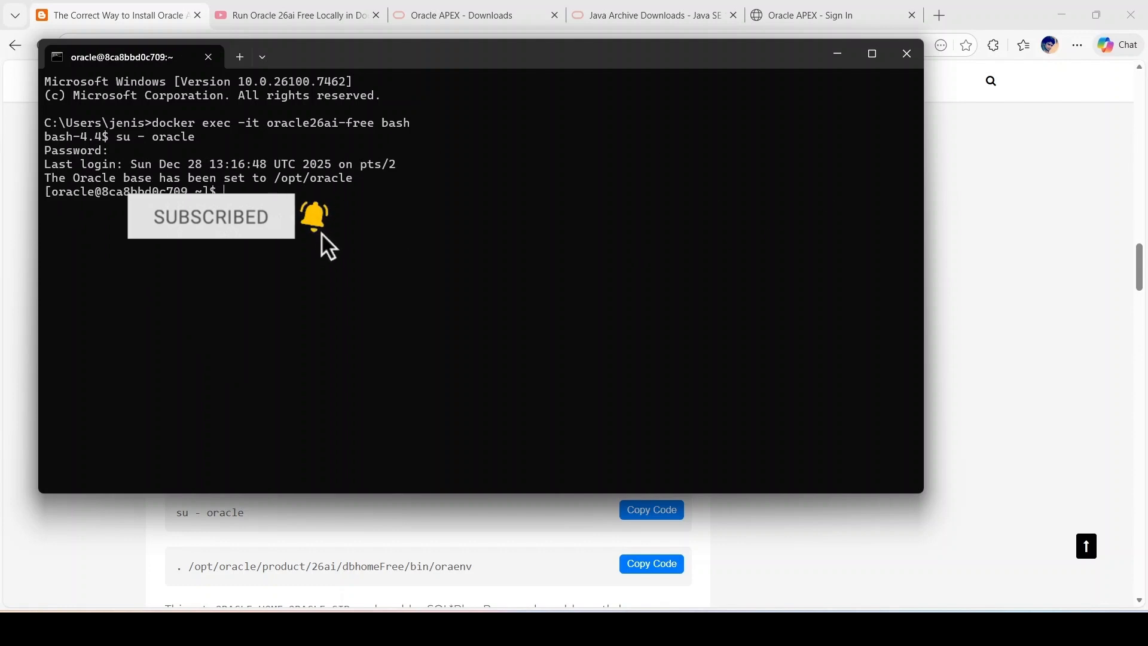
# Step: Change into /opt/apex using the path copied from section 11 of the guide
pyautogui.write('cd')
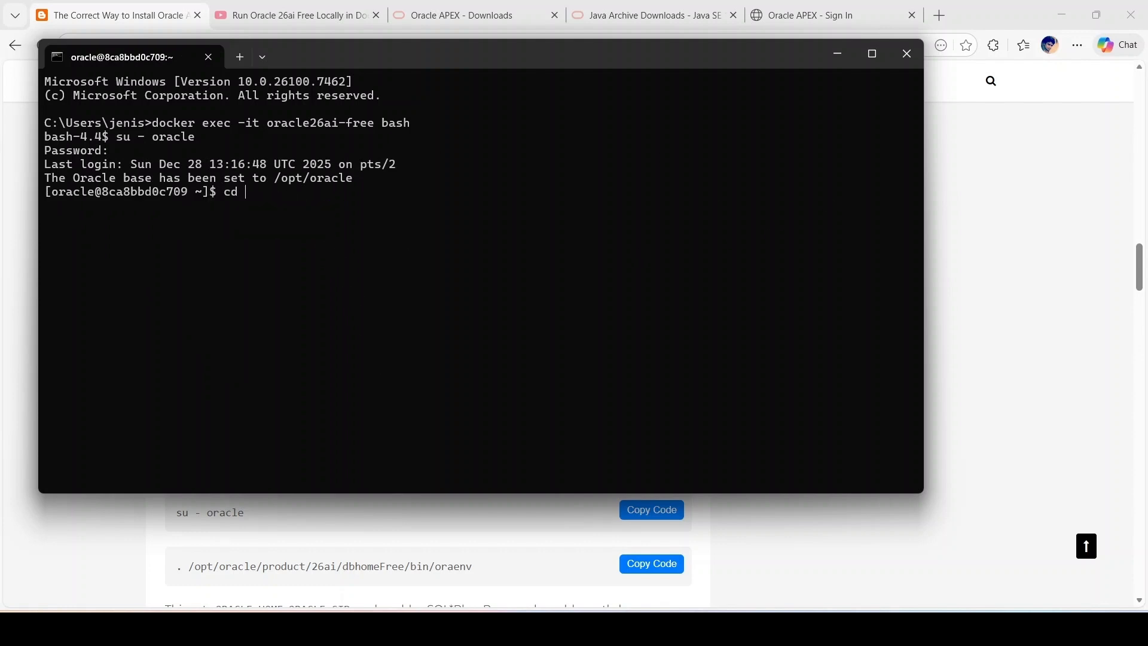
pyautogui.click(1044, 195)
pyautogui.scroll(-3, 383, 360)
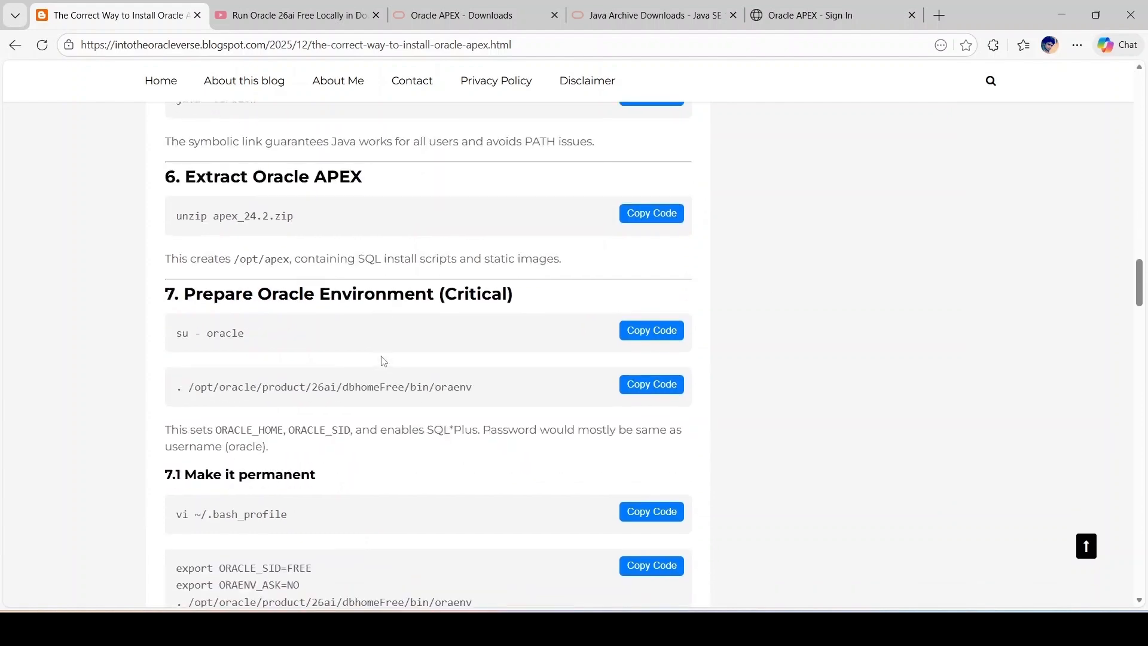
pyautogui.scroll(-15, 278, 424)
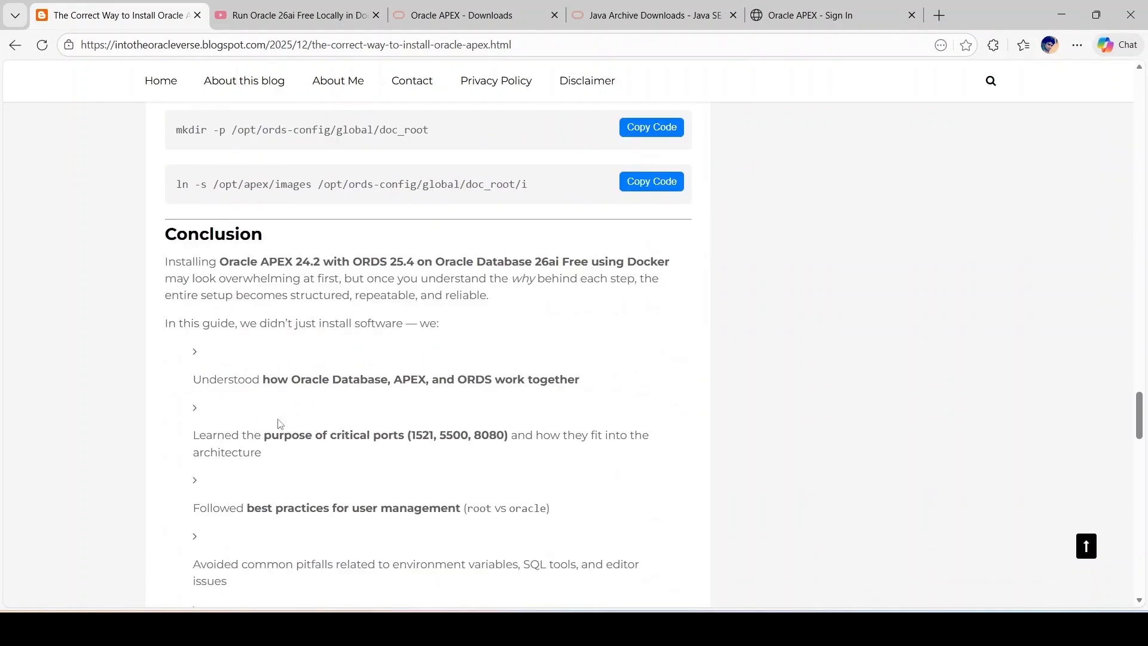
pyautogui.scroll(-3, 278, 423)
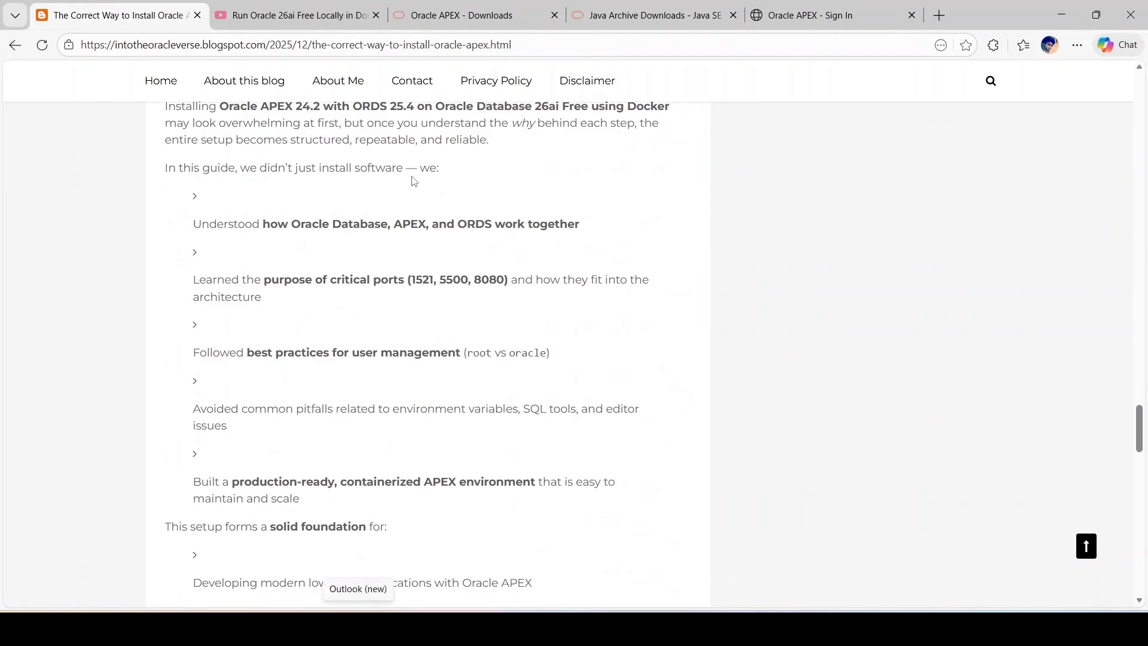
pyautogui.scroll(10, 413, 180)
pyautogui.scroll(3, 413, 180)
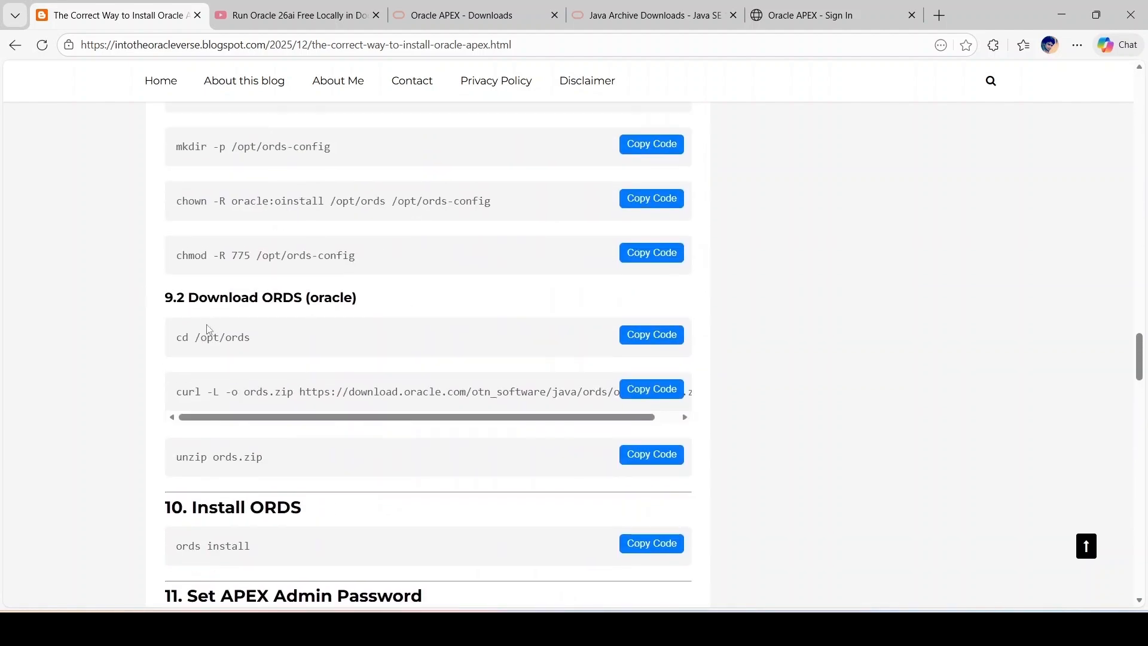
pyautogui.scroll(-8, 196, 338)
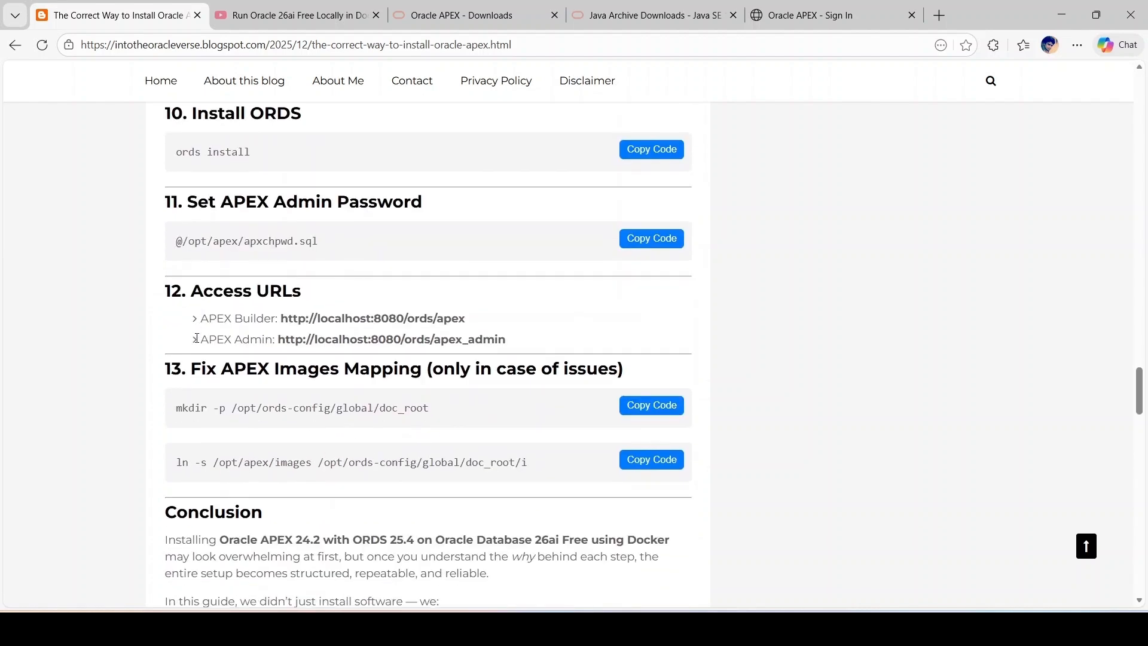
pyautogui.scroll(1, 198, 342)
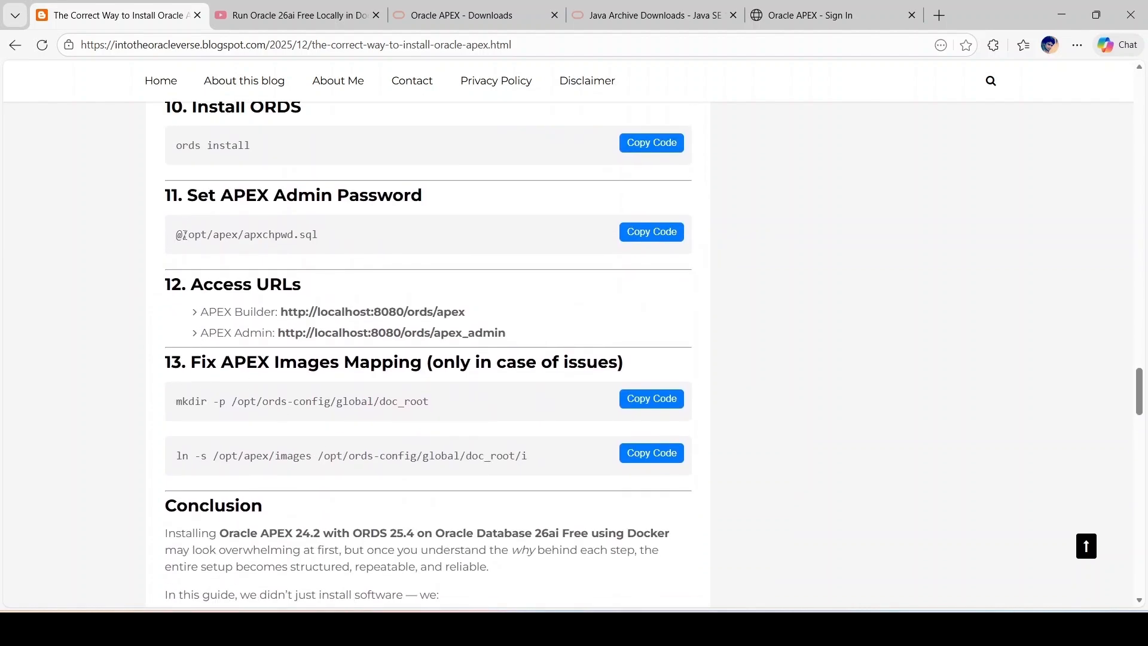
pyautogui.moveTo(182, 234); pyautogui.dragTo(238, 237)
pyautogui.hotkey('ctrl', 'c')
pyautogui.hotkey('alt', 'Tab')
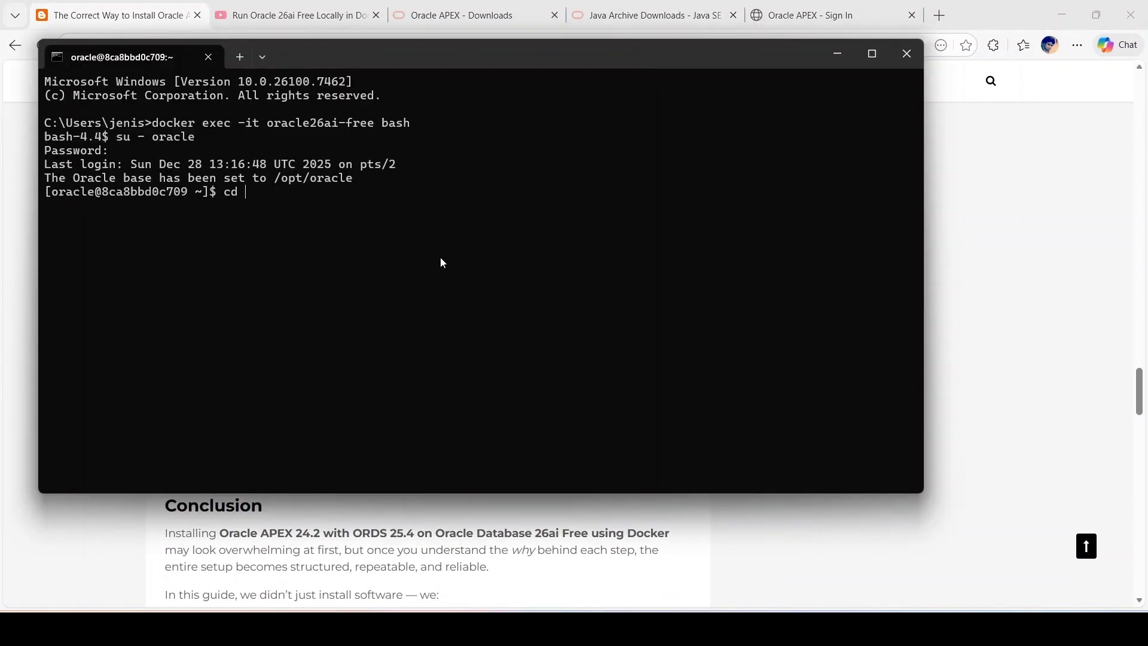
pyautogui.hotkey('ctrl', 'v')
pyautogui.press('Return')
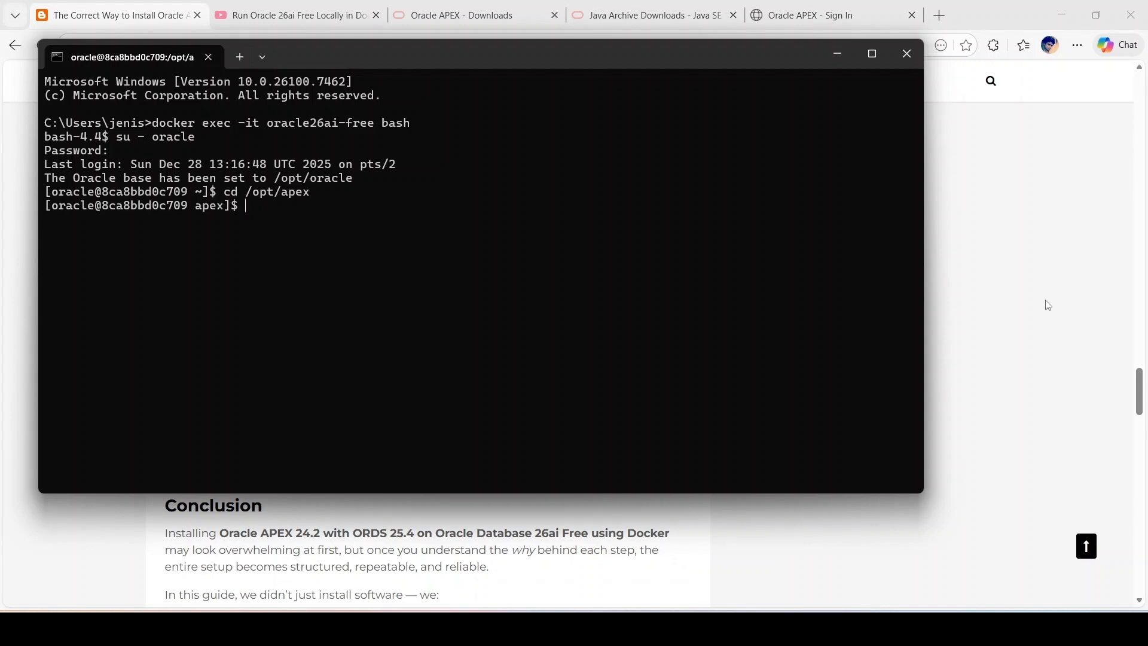
# Step: Connect with sqlplus / as sysdba and switch the session to the FREEPDB1 container
pyautogui.click(658, 238)
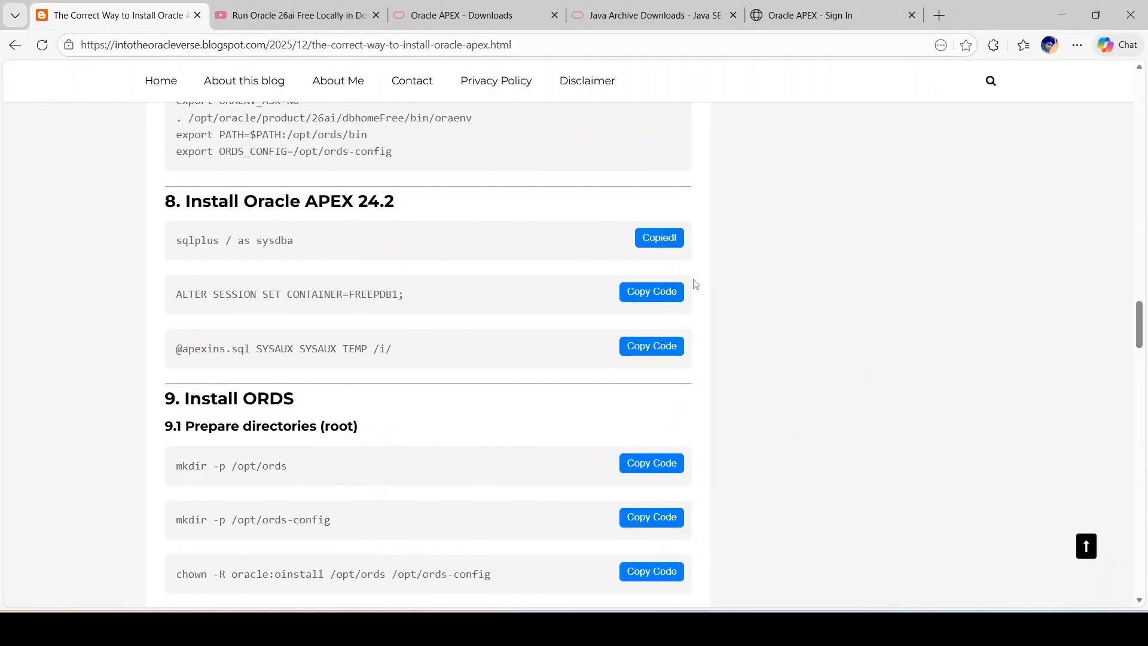
pyautogui.hotkey('alt', 'Tab')
pyautogui.hotkey('ctrl', 'v')
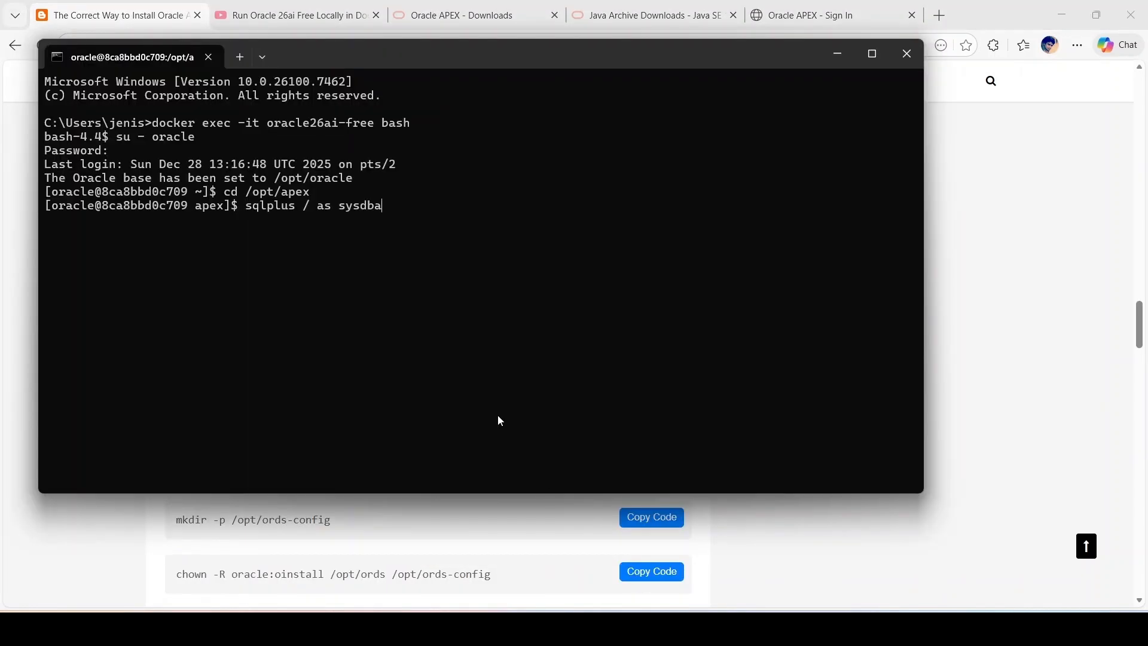
pyautogui.press('Return')
pyautogui.hotkey('alt', 'Tab')
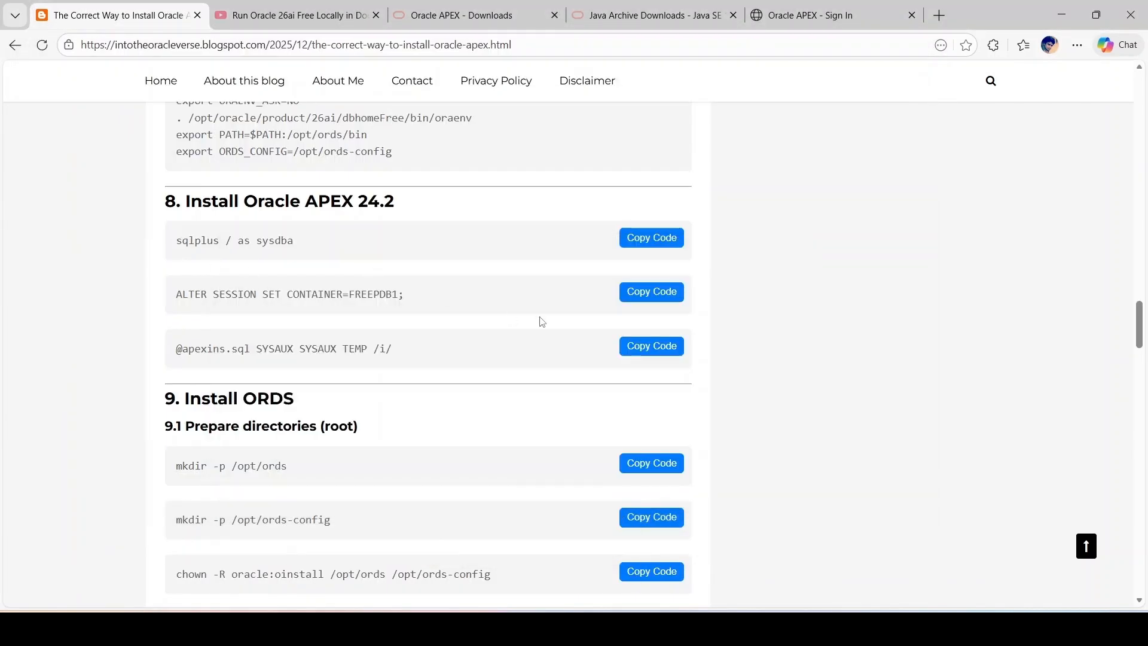
pyautogui.click(644, 293)
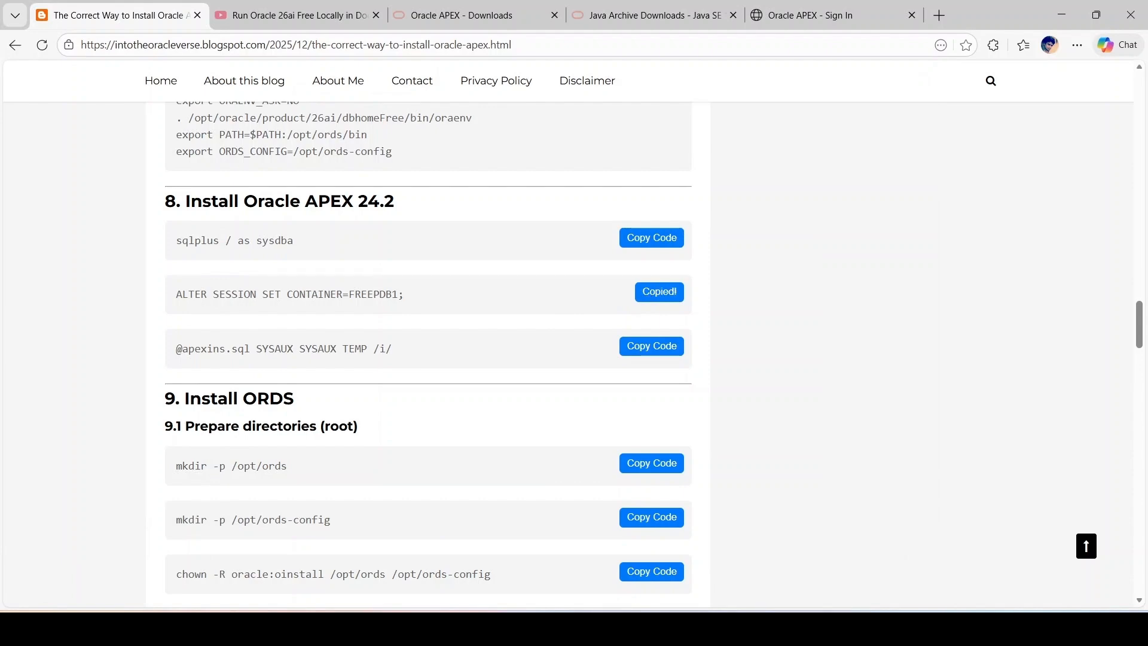
pyautogui.hotkey('alt', 'Tab')
pyautogui.hotkey('ctrl', 'v')
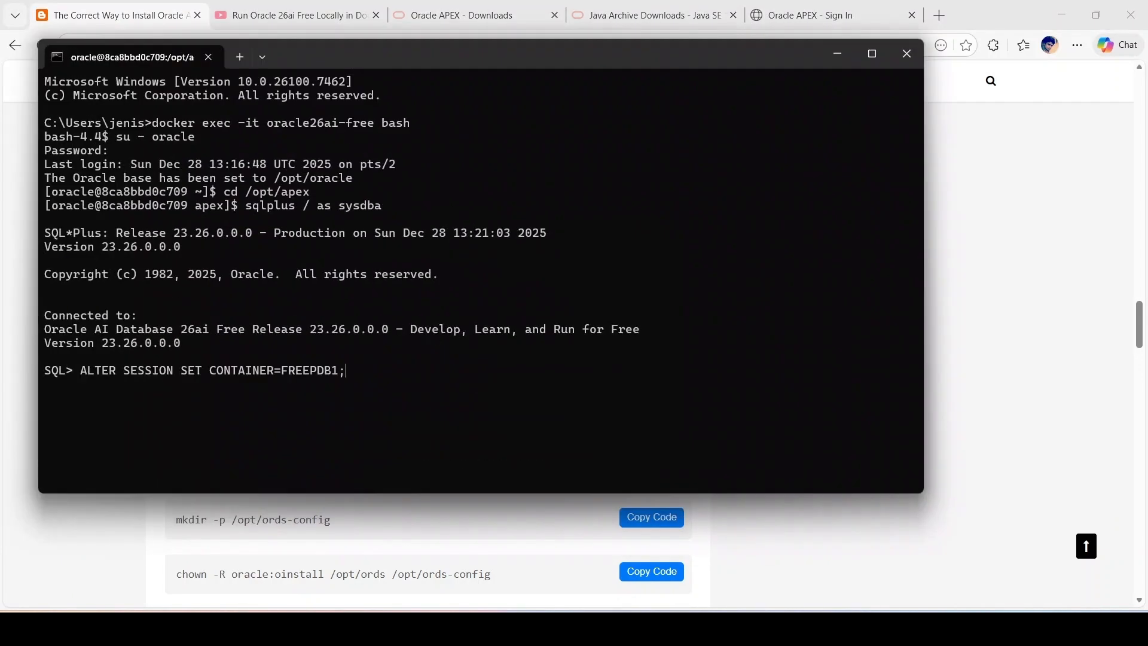
pyautogui.press('Return')
pyautogui.hotkey('alt', 'Tab')
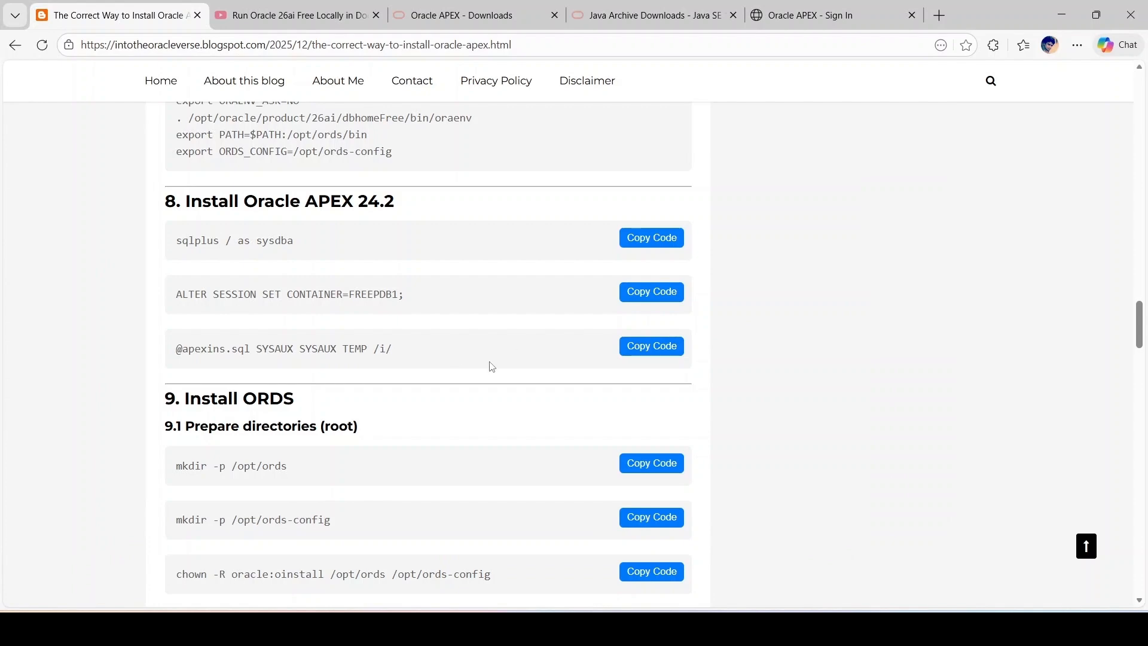
pyautogui.scroll(-9, 489, 363)
pyautogui.click(659, 368)
pyautogui.hotkey('alt', 'Tab')
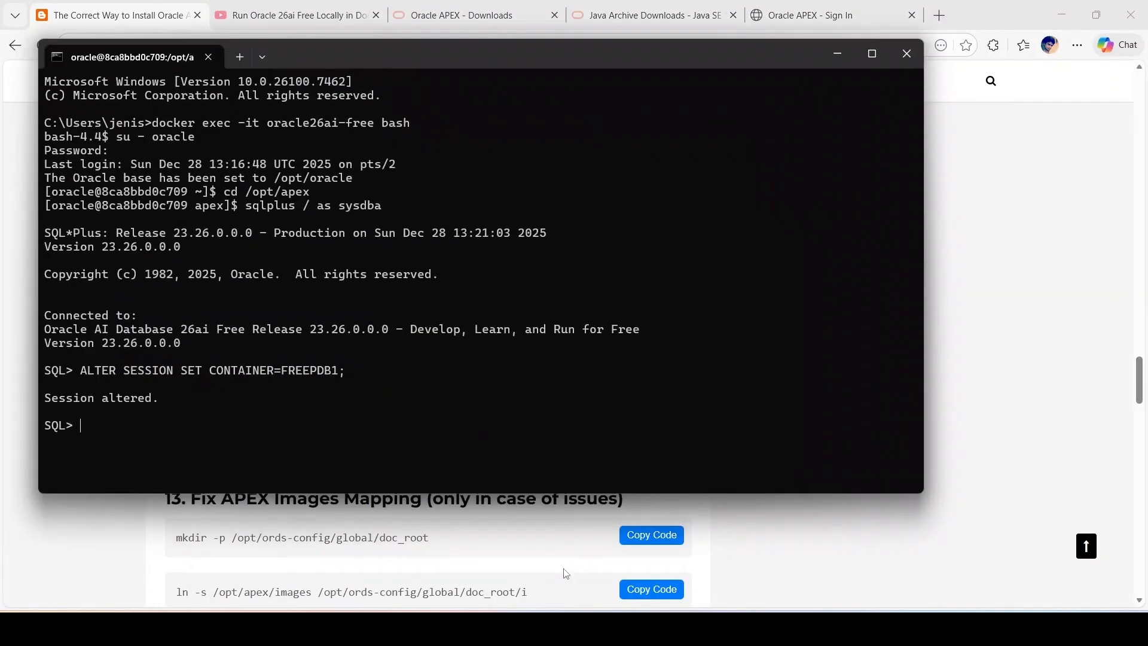
pyautogui.hotkey('ctrl', 'v')
pyautogui.press('Return')
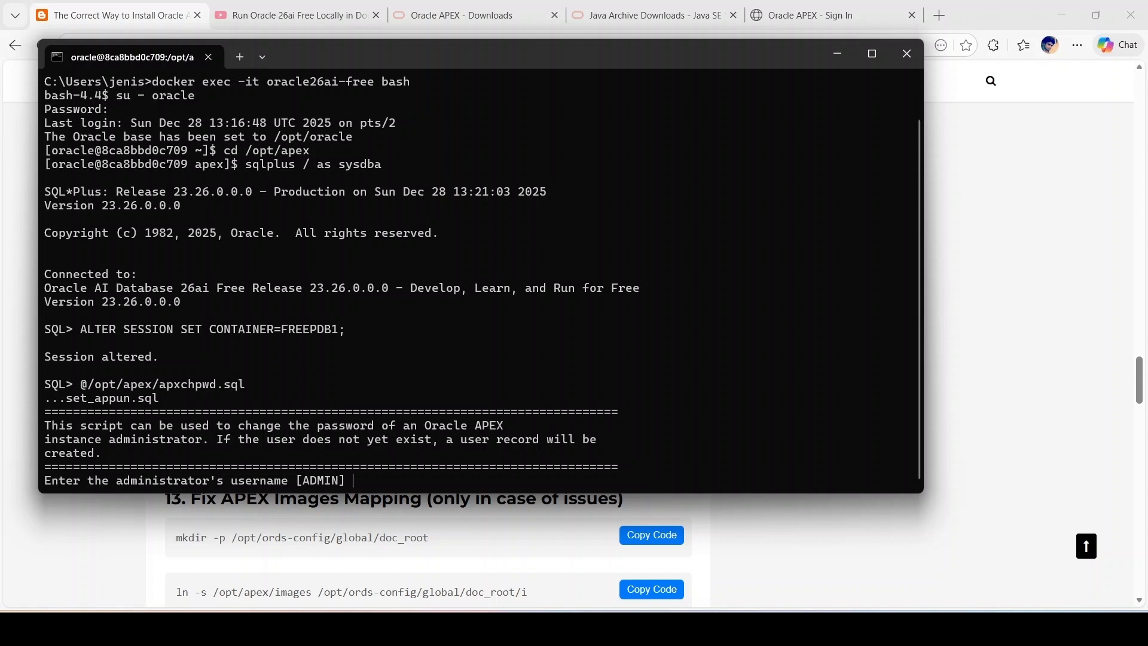
pyautogui.press('Return')
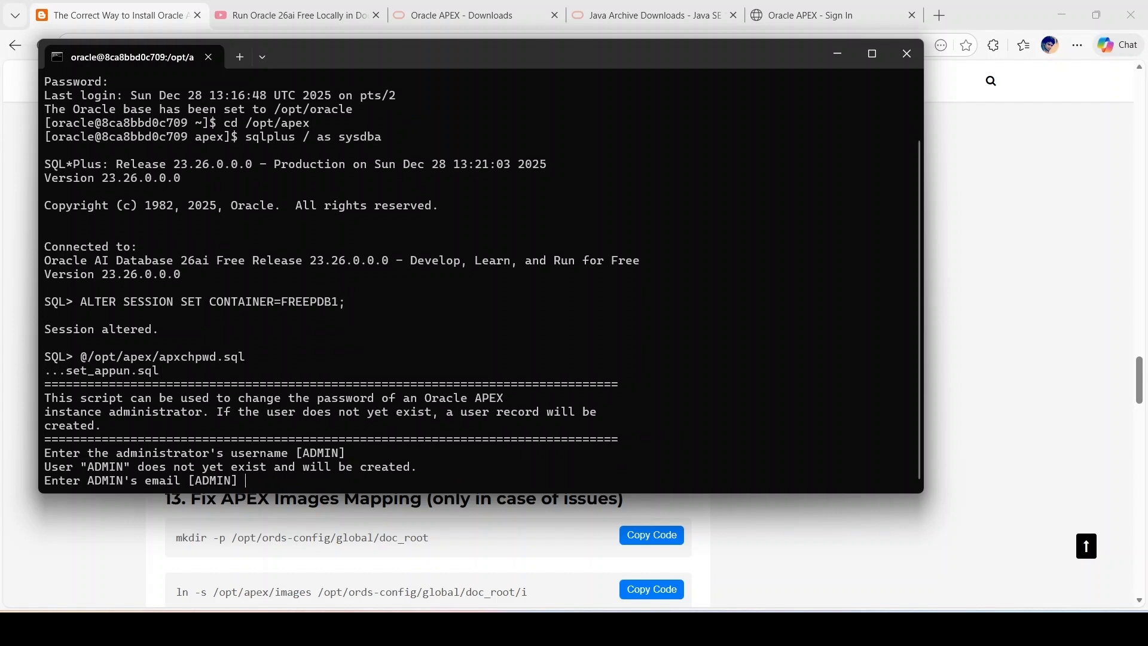
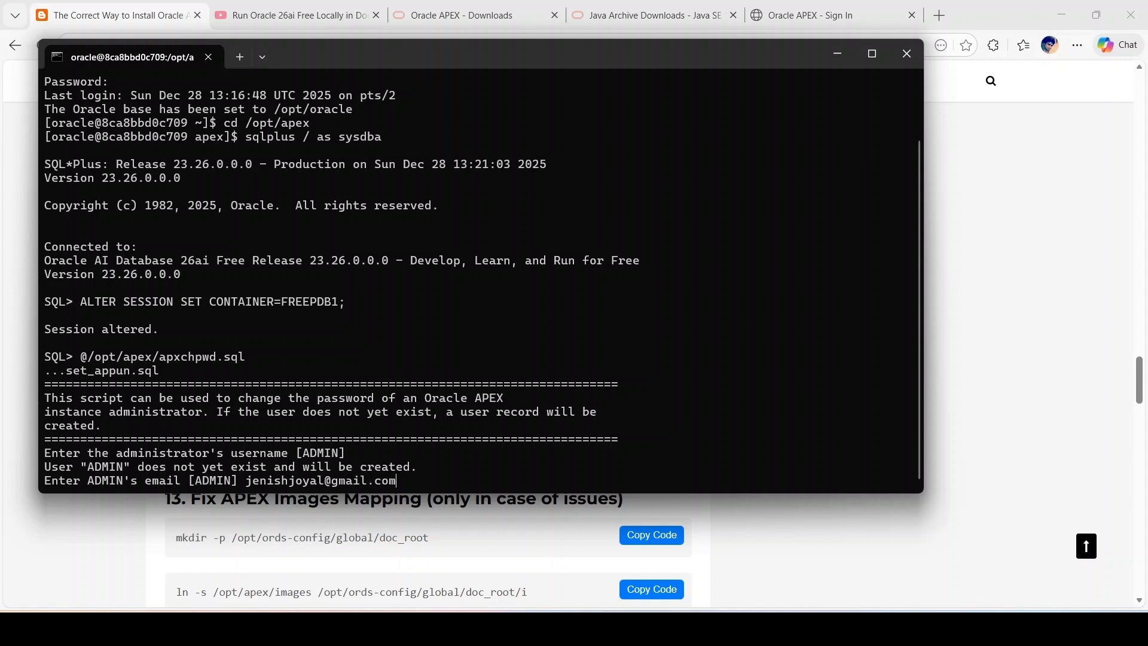
pyautogui.press('Return')
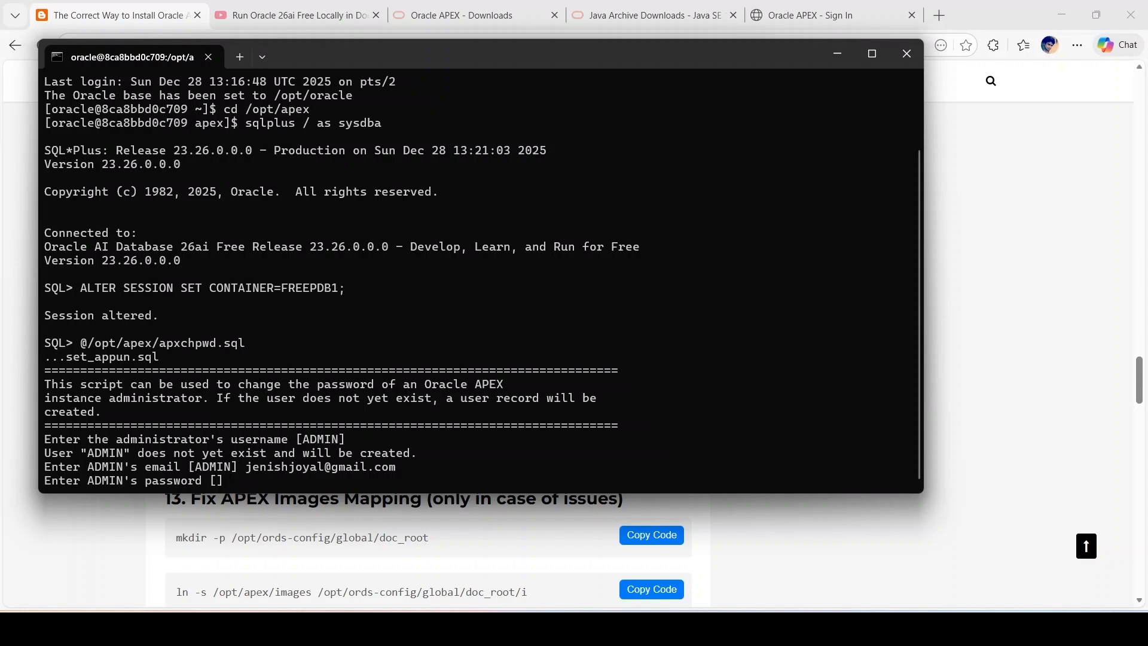
pyautogui.press('Return')
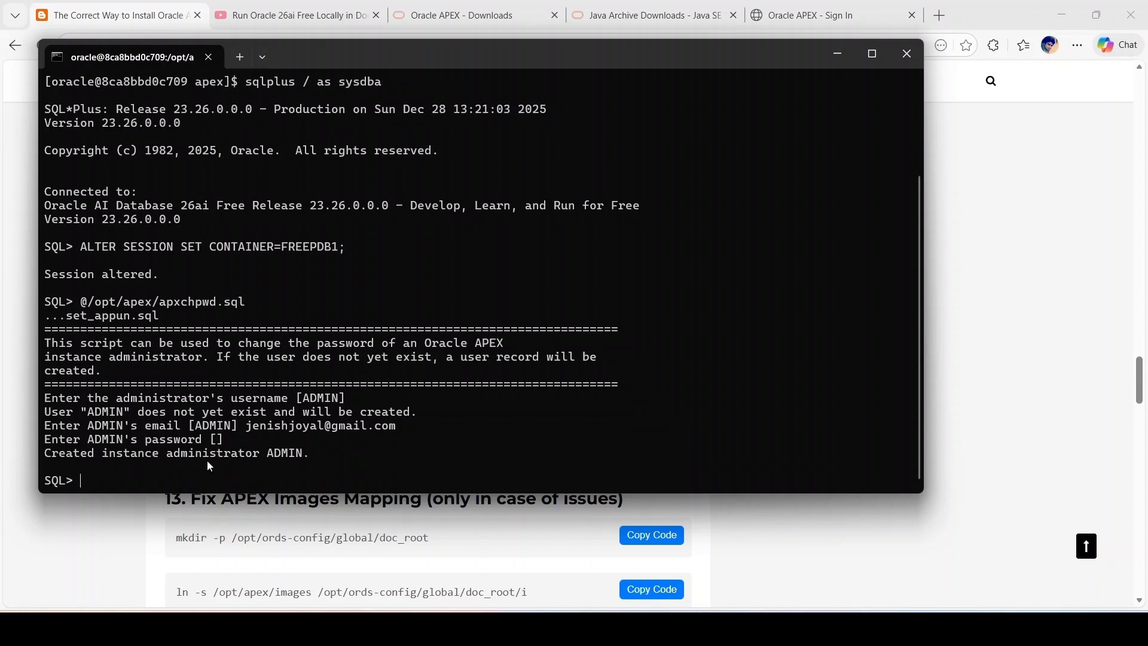
# Step: Open the Administration Services sign-in page from the APEX sign-in page footer
pyautogui.click(133, 571)
pyautogui.click(860, 5)
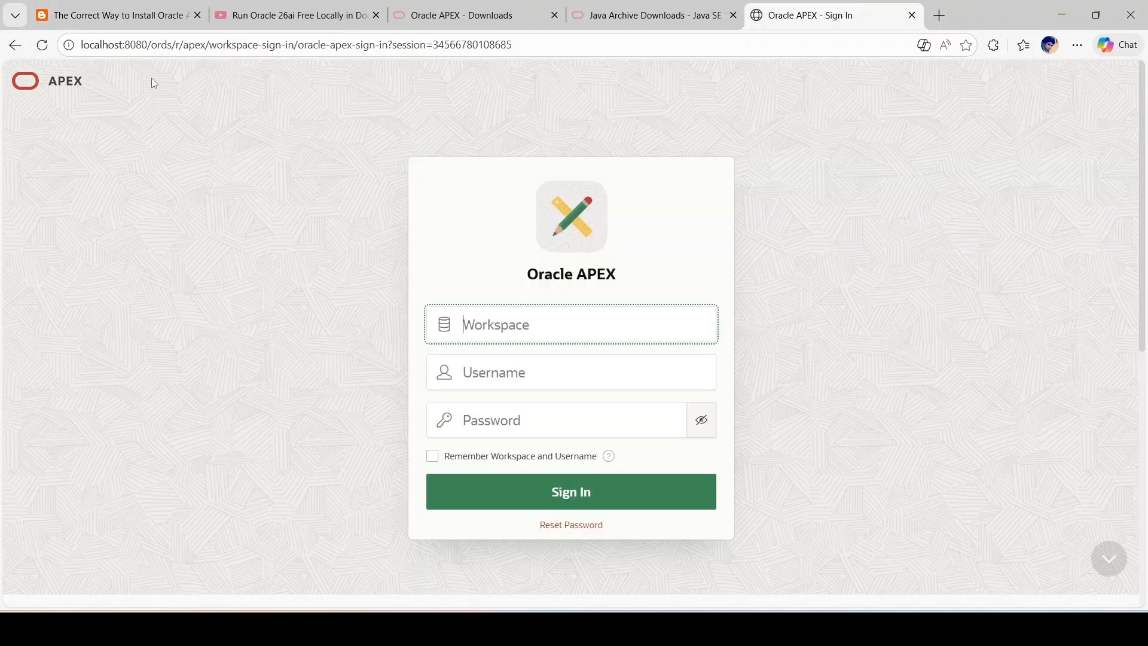
pyautogui.scroll(-8, 551, 282)
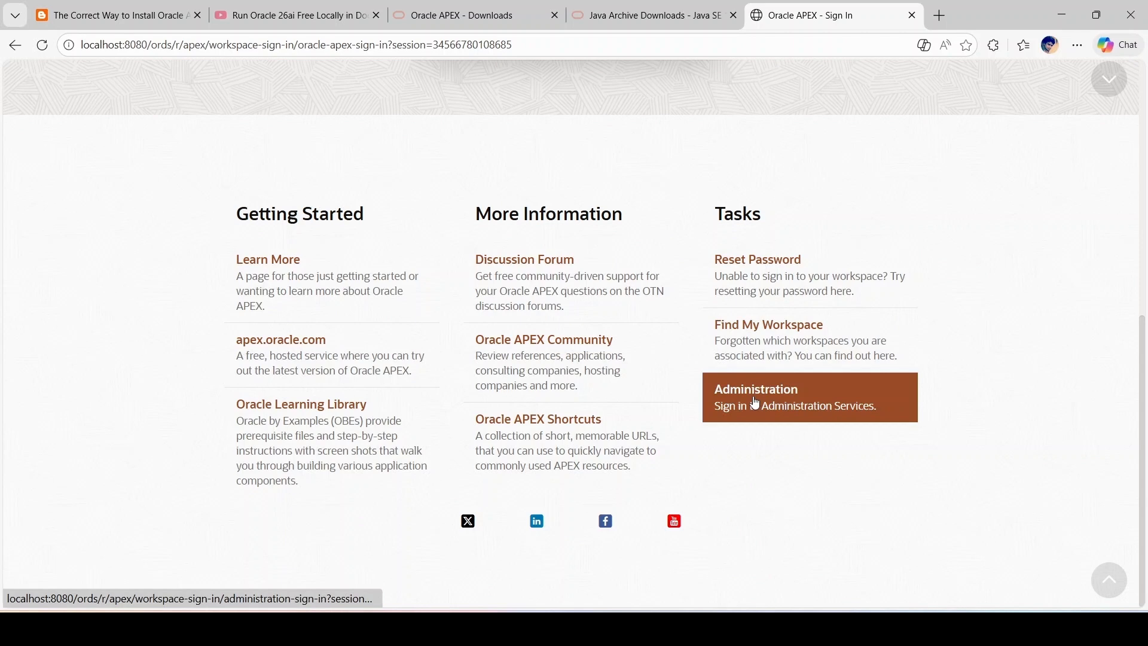
pyautogui.click(756, 403)
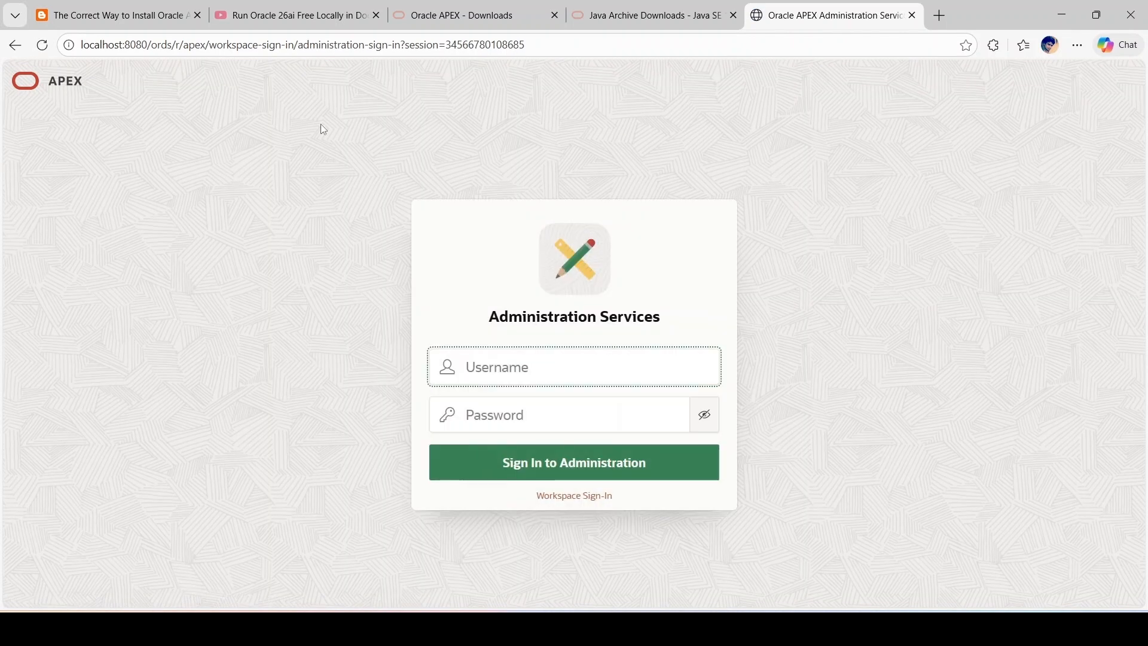
# Step: Sign in as admin with its password and start Create Workspace
pyautogui.click(495, 366)
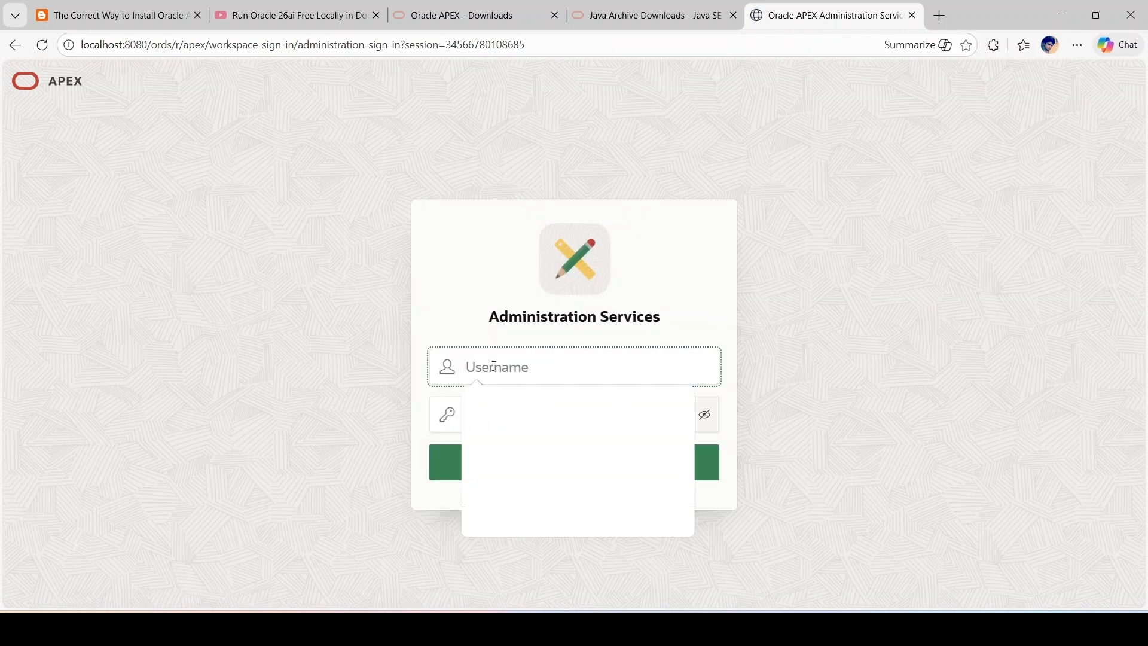
pyautogui.write('admin')
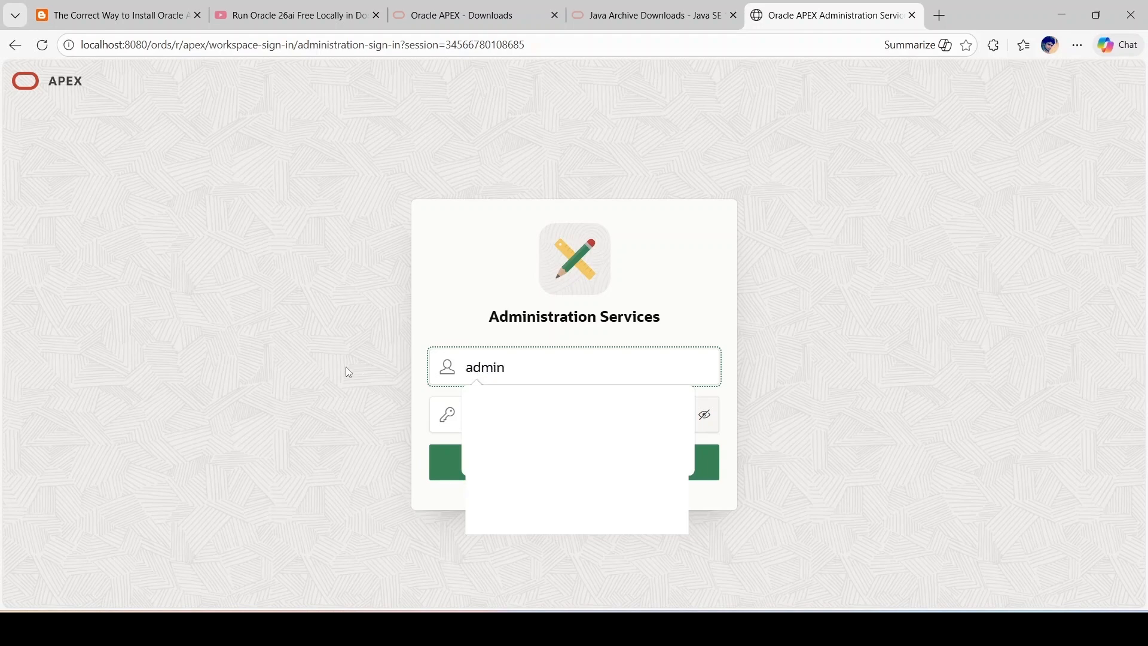
pyautogui.click(585, 425)
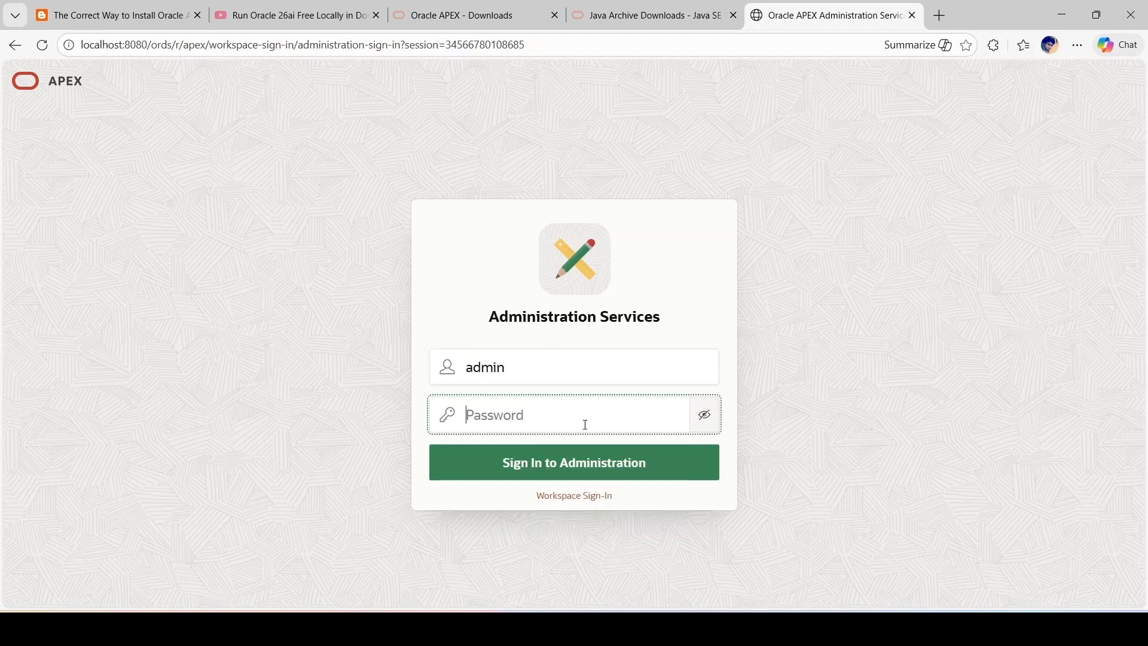
pyautogui.write('************')
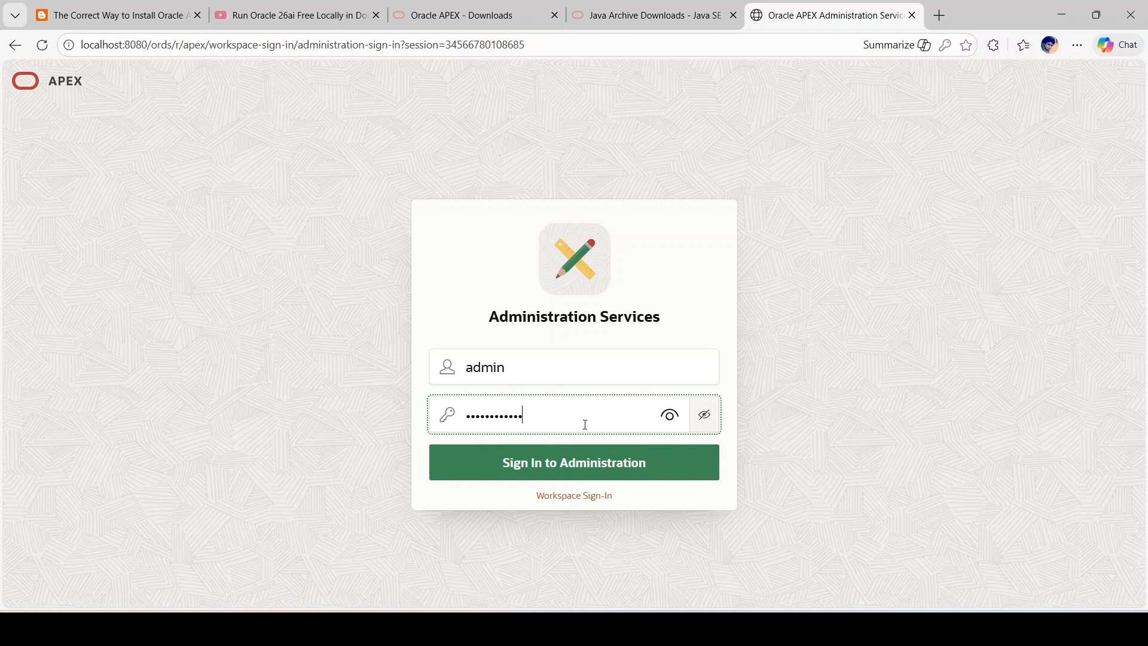
pyautogui.click(590, 477)
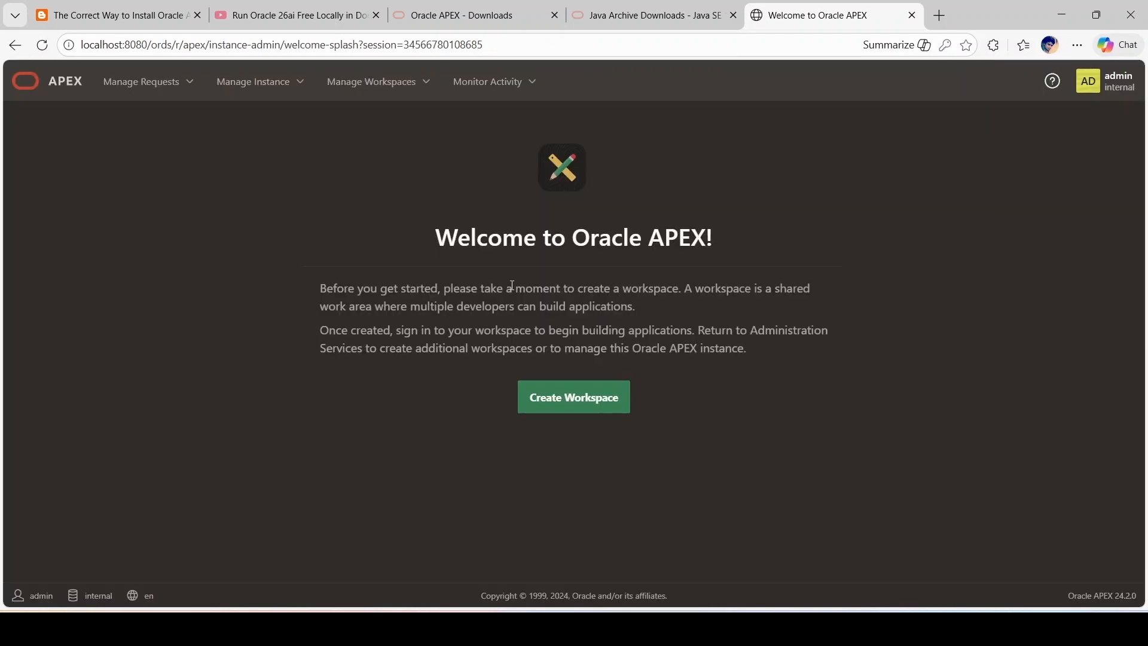
pyautogui.click(574, 401)
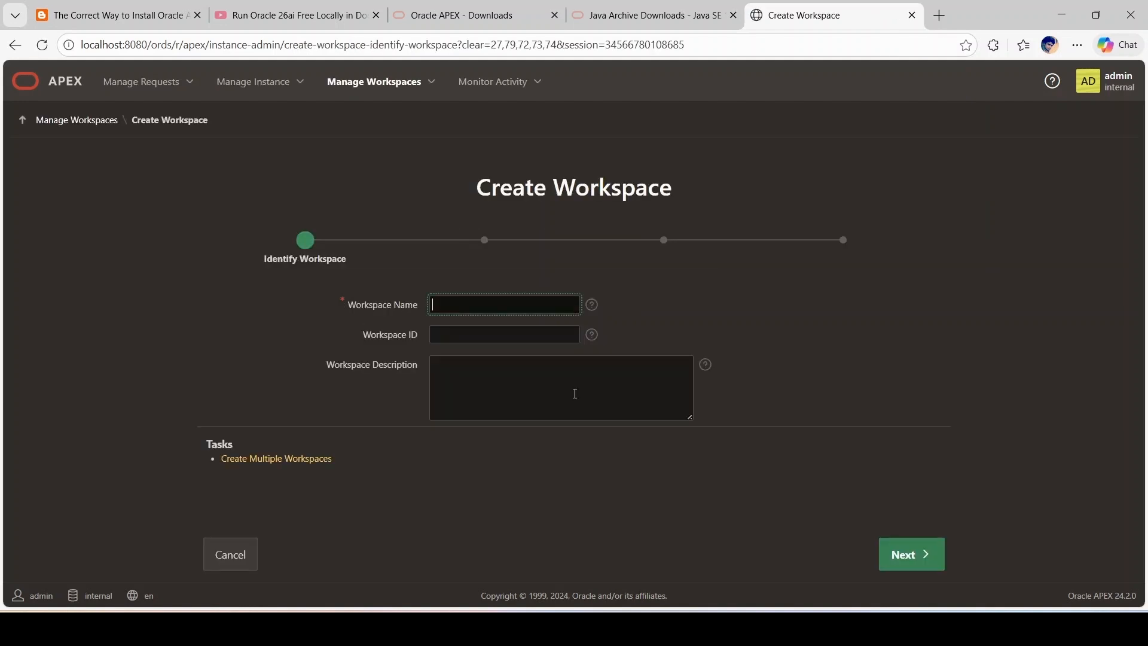
# Step: Name the new workspace 'Oracle Verse' and continue to the schema step
pyautogui.click(454, 301)
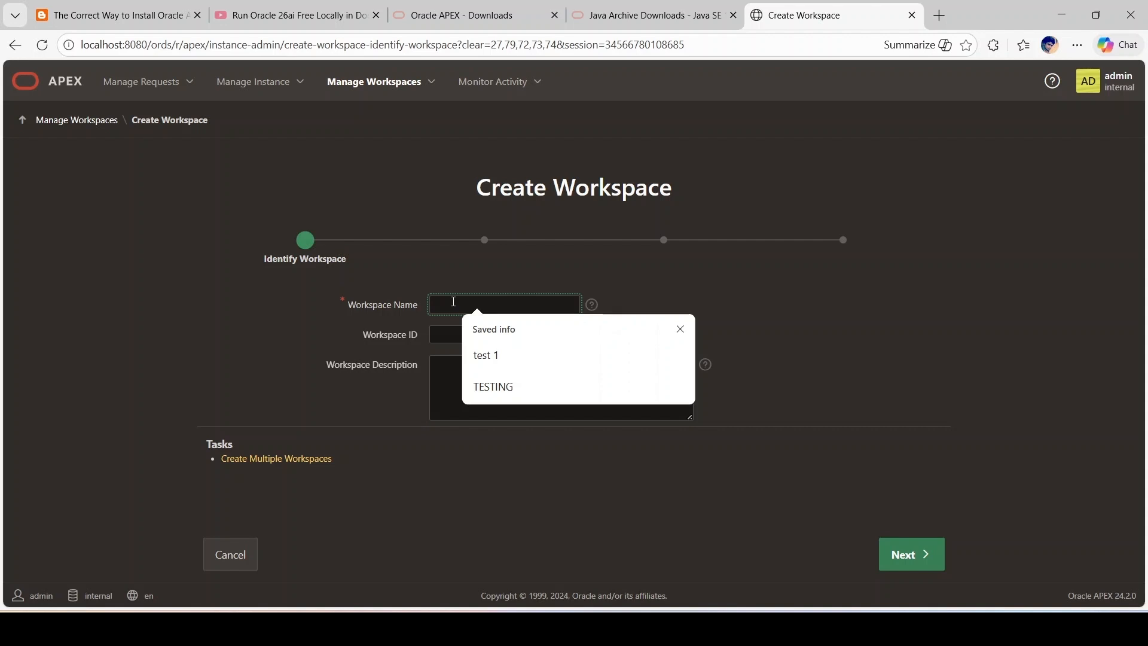
pyautogui.write('Oracle')
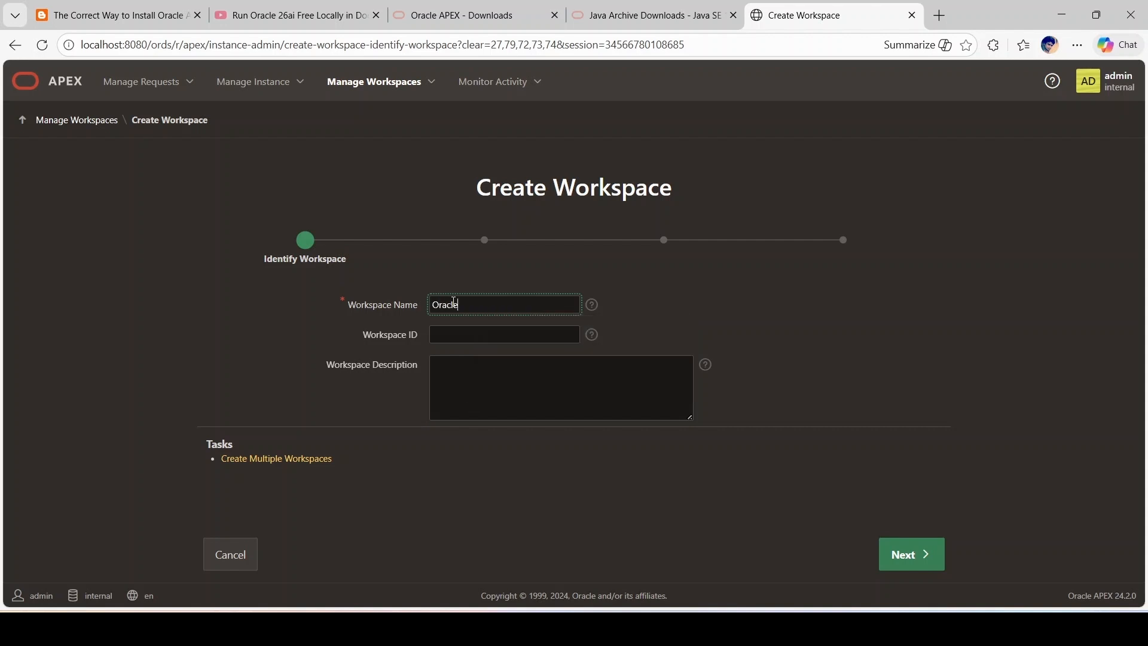
pyautogui.write(' Verse')
pyautogui.click(276, 357)
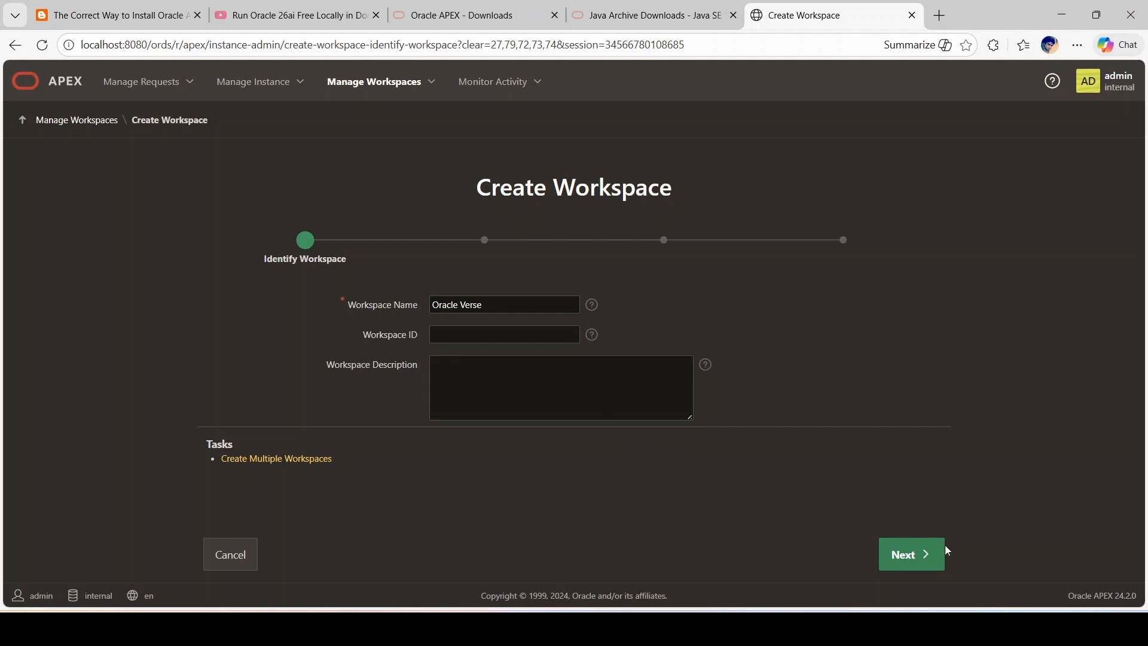
pyautogui.click(932, 568)
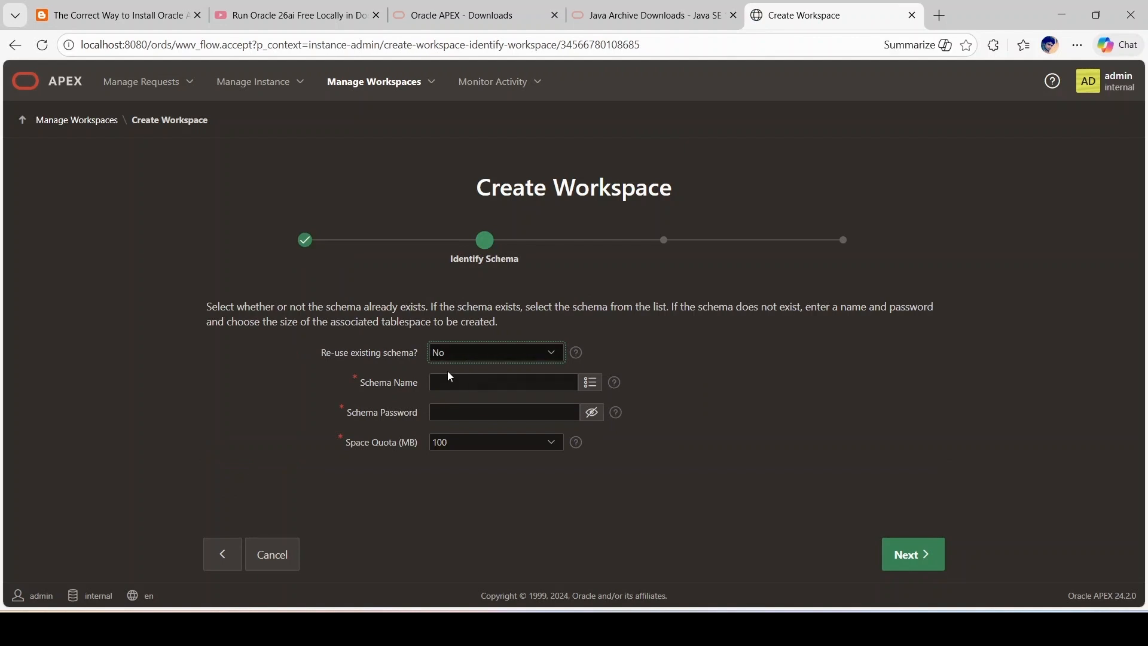
# Step: Define new schema demo_schema with a password, keeping the 100 MB quota
pyautogui.click(482, 381)
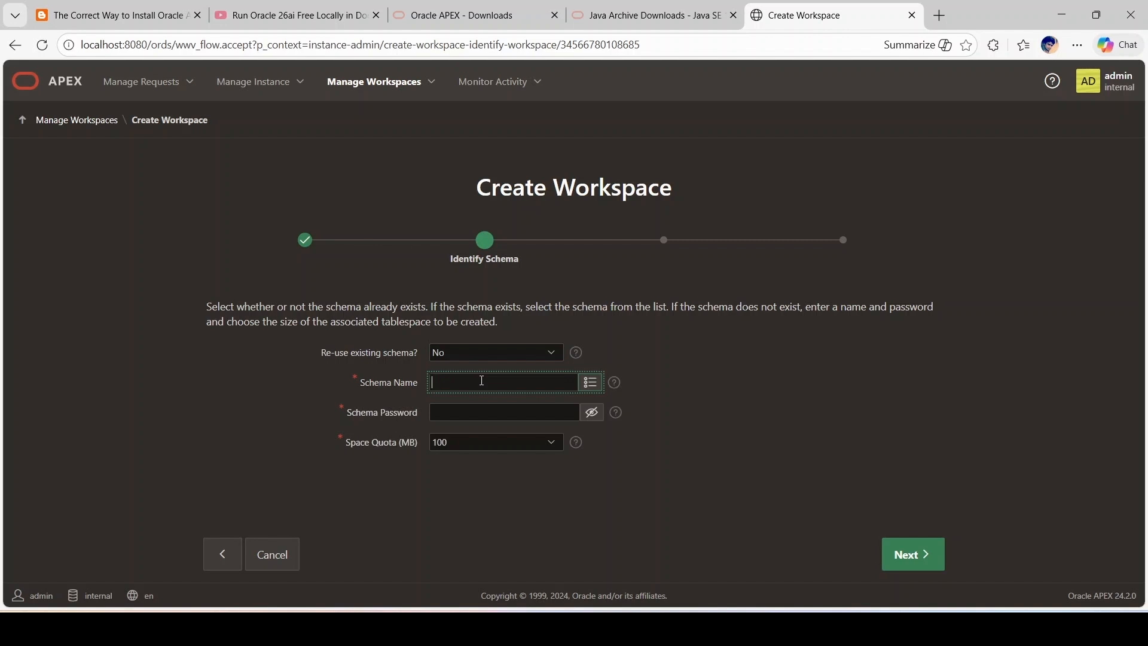
pyautogui.write('demo_schema')
pyautogui.click(455, 410)
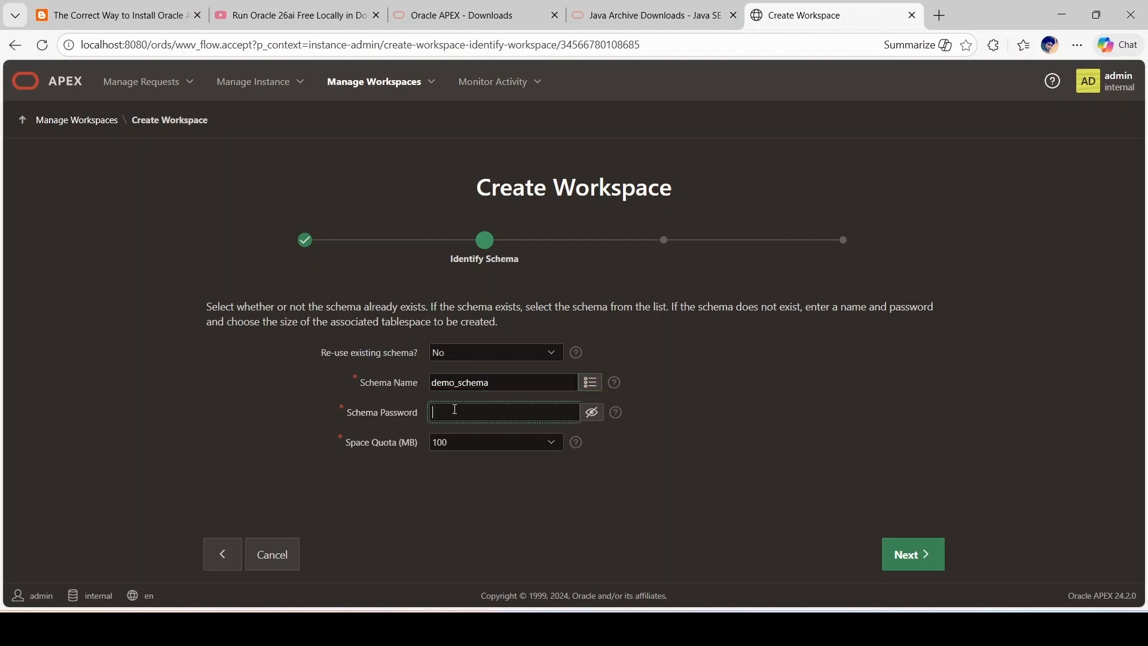
pyautogui.write('•••••')
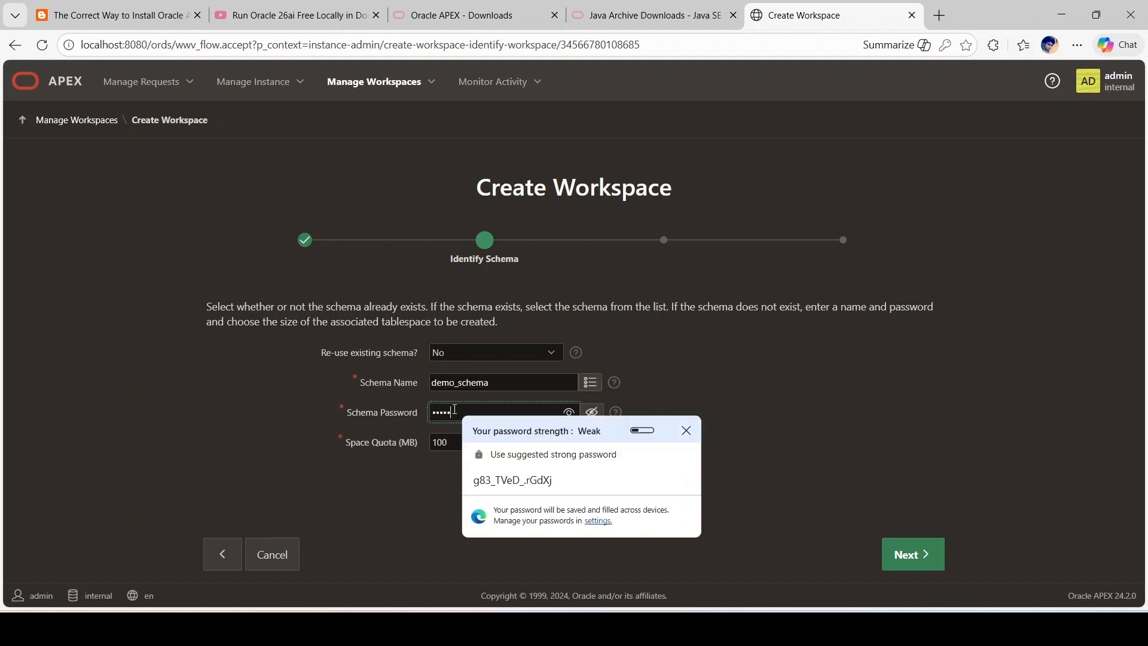
pyautogui.write('••••••')
pyautogui.click(764, 392)
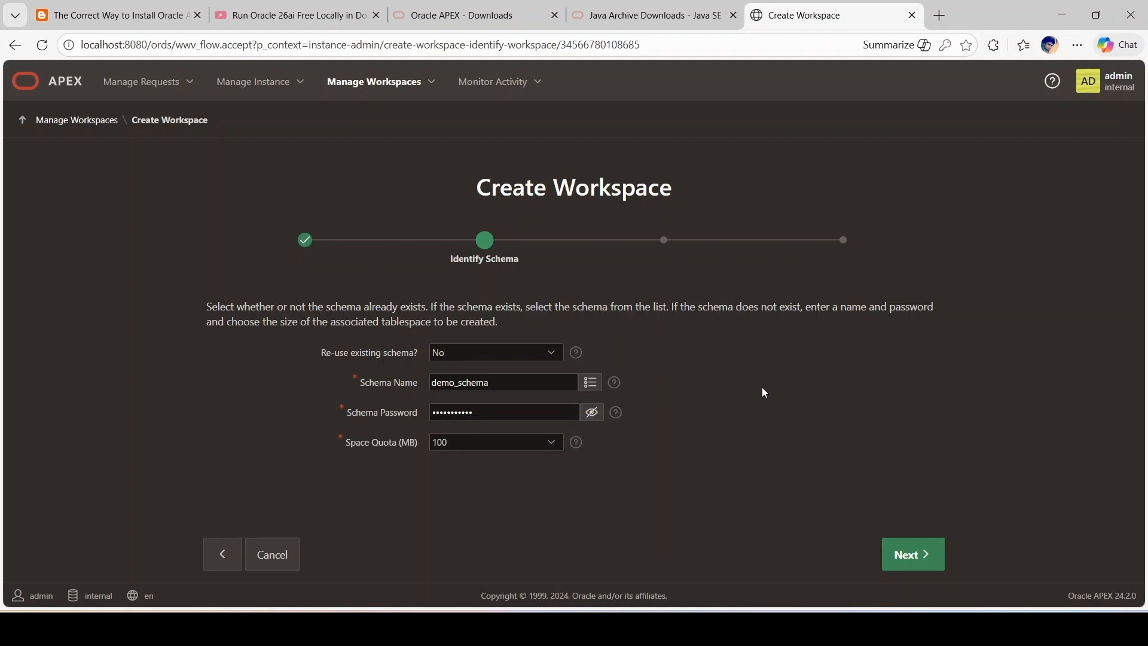
pyautogui.click(917, 560)
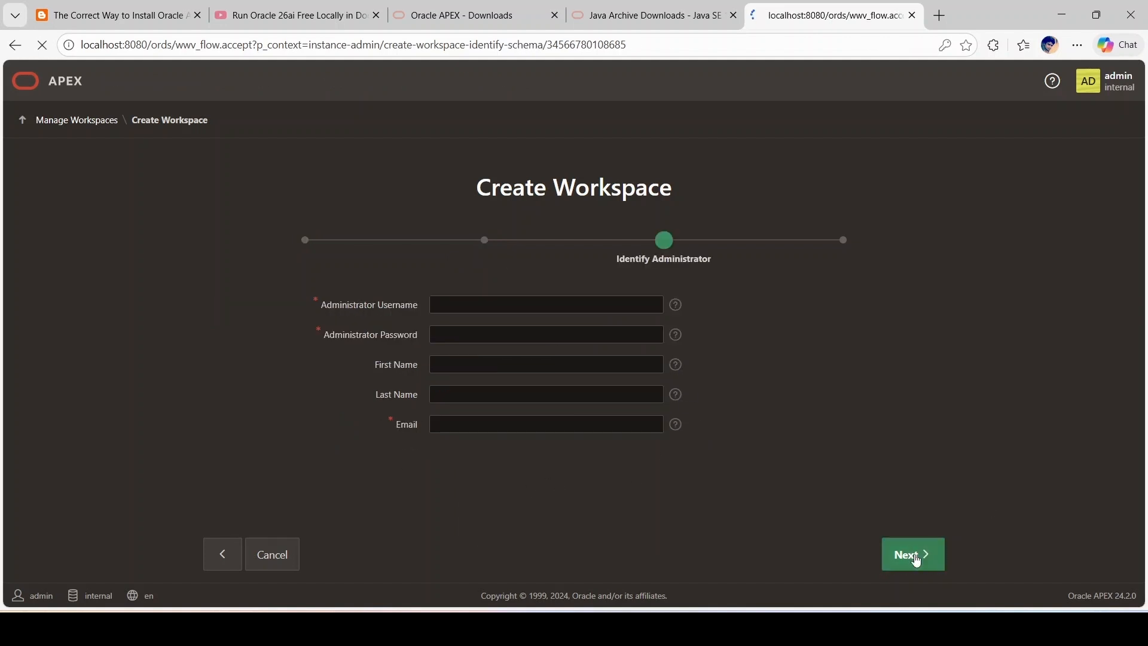
# Step: Enter the workspace administrator's username and password
pyautogui.click(467, 312)
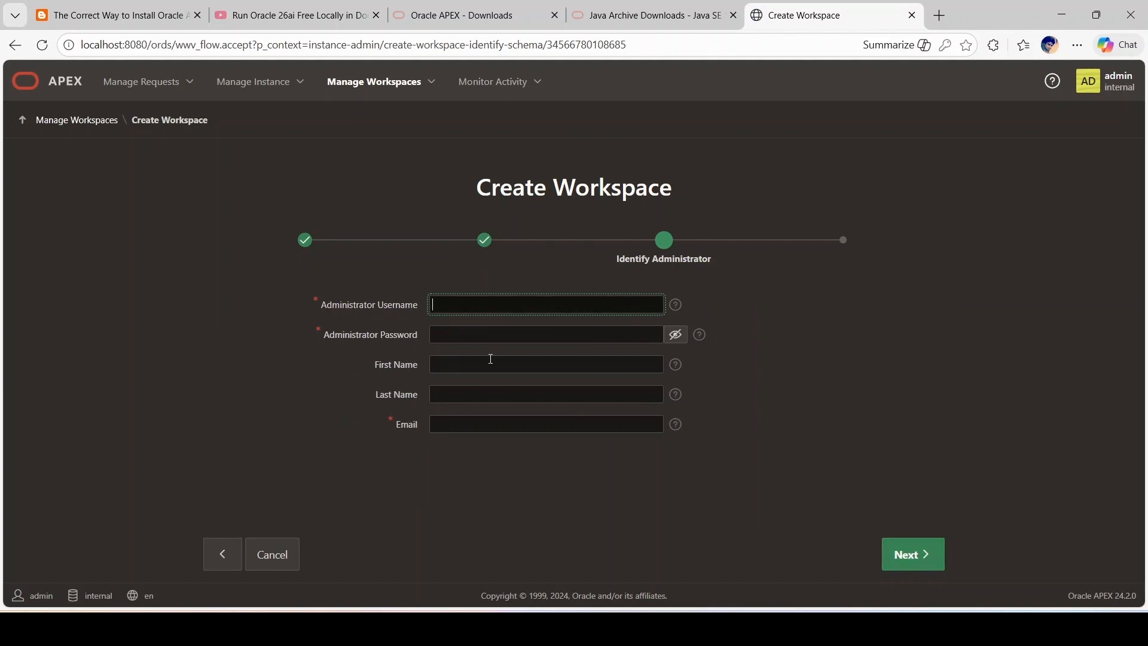
pyautogui.write('Jenish')
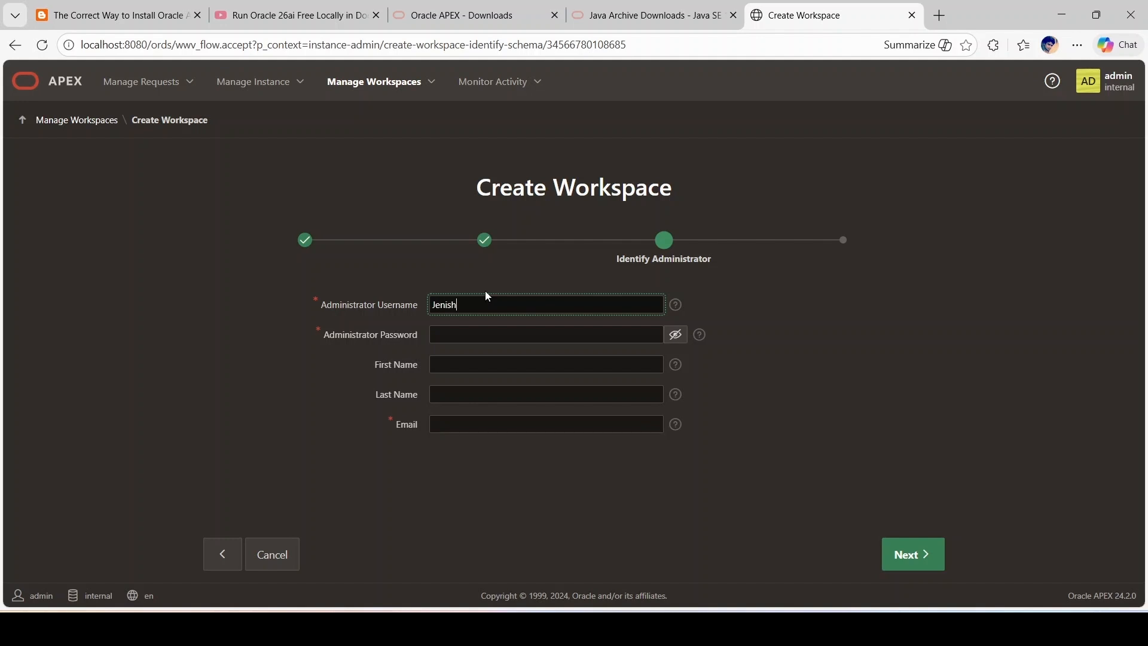
pyautogui.write('.J')
pyautogui.press('Tab')
pyautogui.write('•')
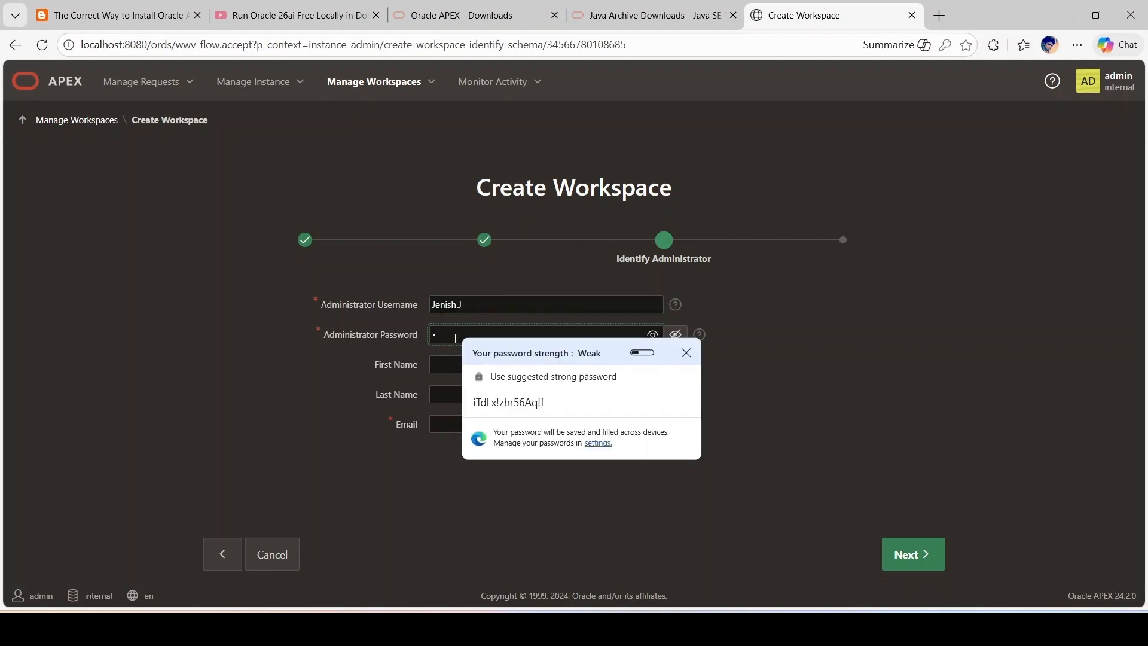
pyautogui.press('BackSpace')
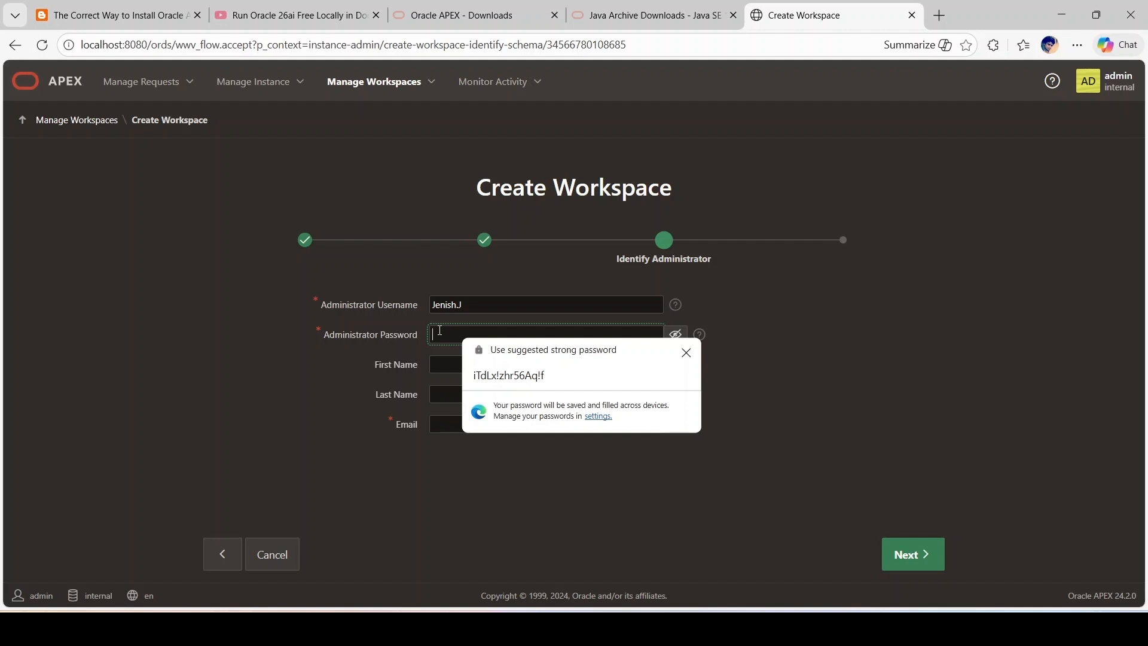
pyautogui.write('••••••')
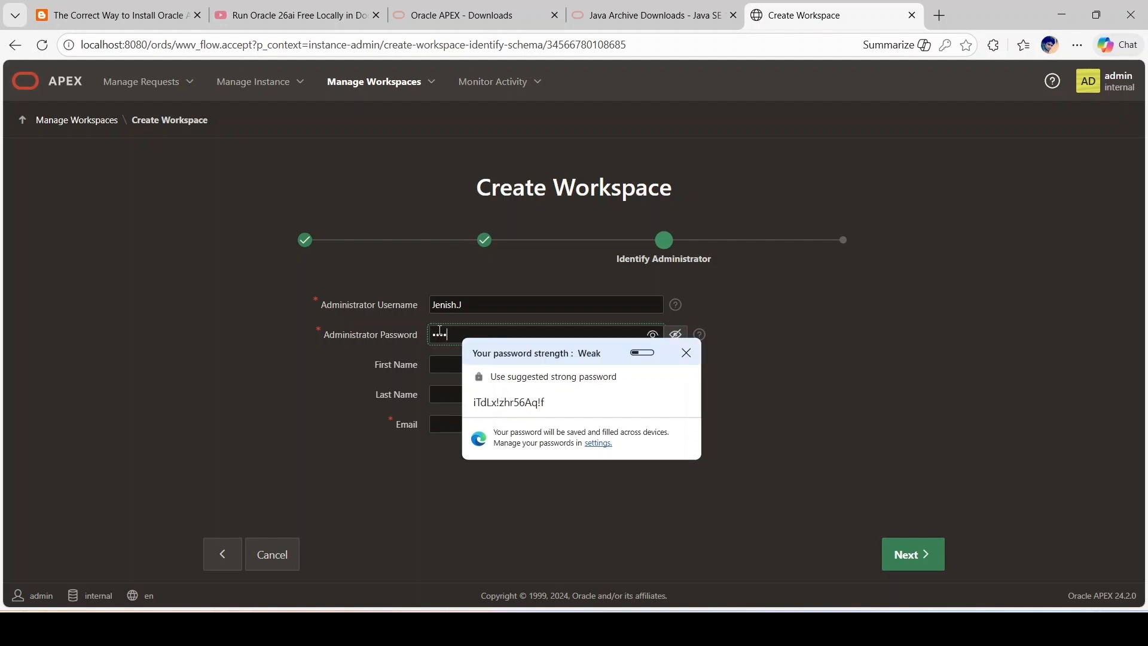
pyautogui.write('••••••')
pyautogui.click(342, 395)
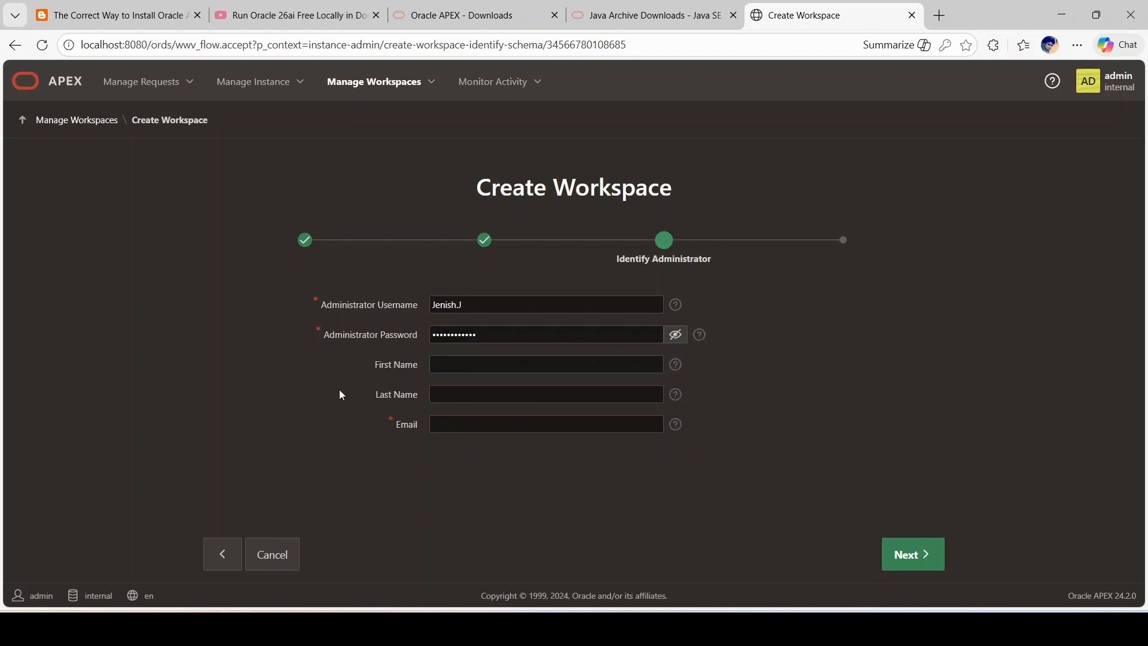
# Step: Fill in the administrator's first name, last name and autofilled e-mail, then continue
pyautogui.click(509, 357)
pyautogui.write('Jenish')
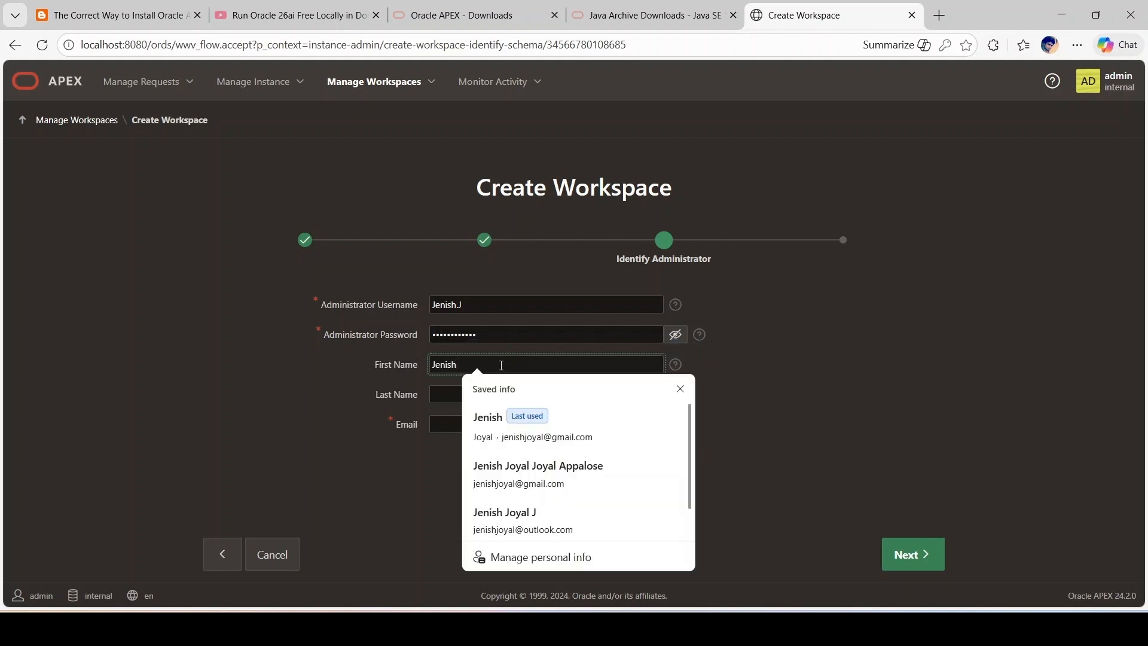
pyautogui.click(460, 396)
pyautogui.write('Jo')
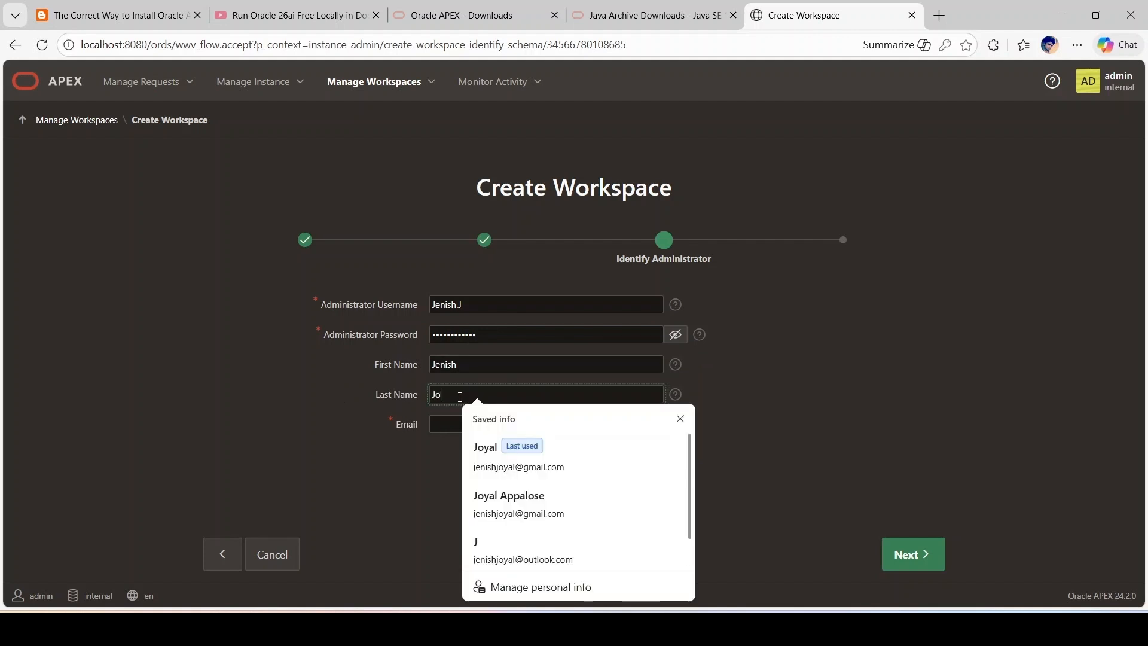
pyautogui.write('yal')
pyautogui.click(451, 417)
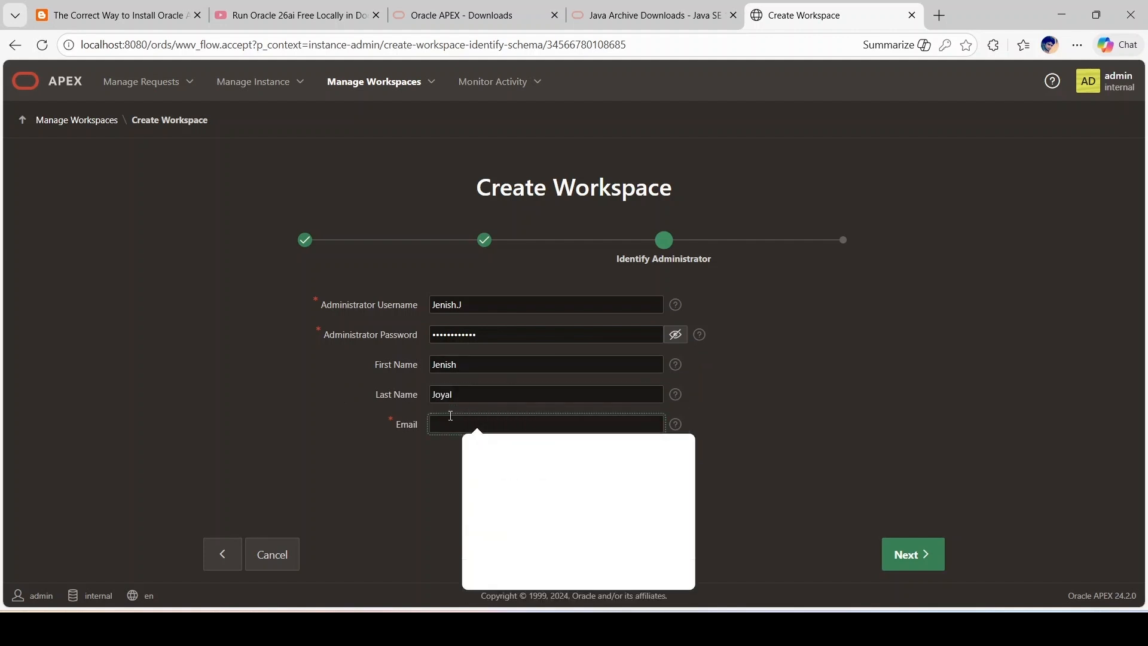
pyautogui.click(509, 455)
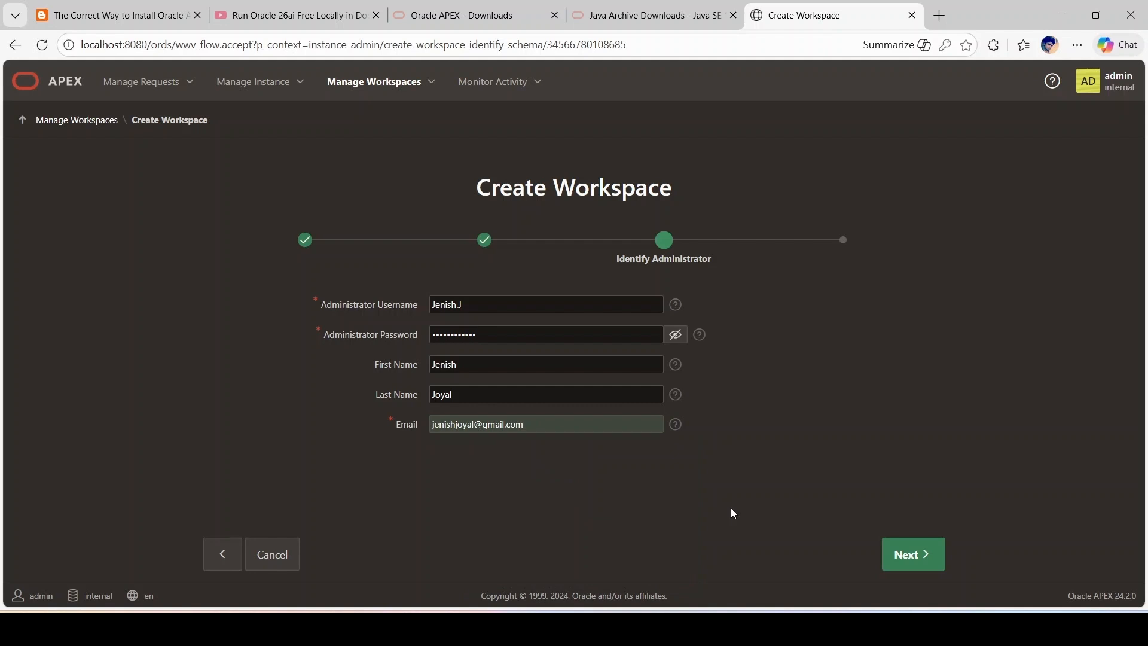
pyautogui.click(919, 553)
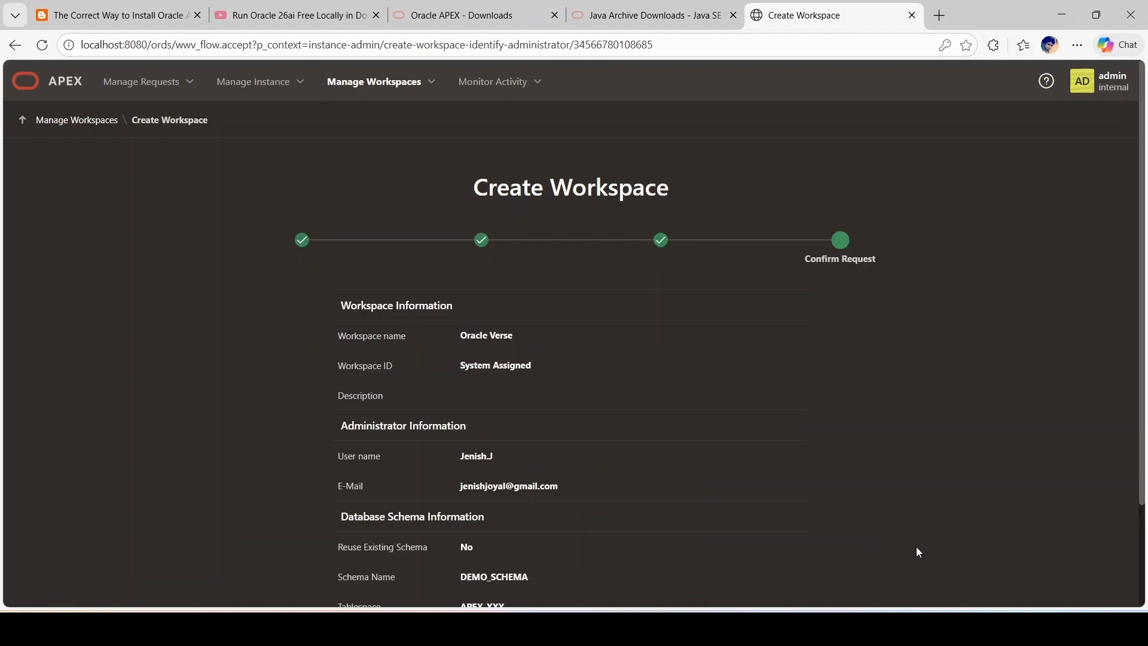
# Step: Review the Confirm Request summary, create Oracle Verse with DEMO_SCHEMA, and return to Manage Workspaces
pyautogui.scroll(-2, 644, 396)
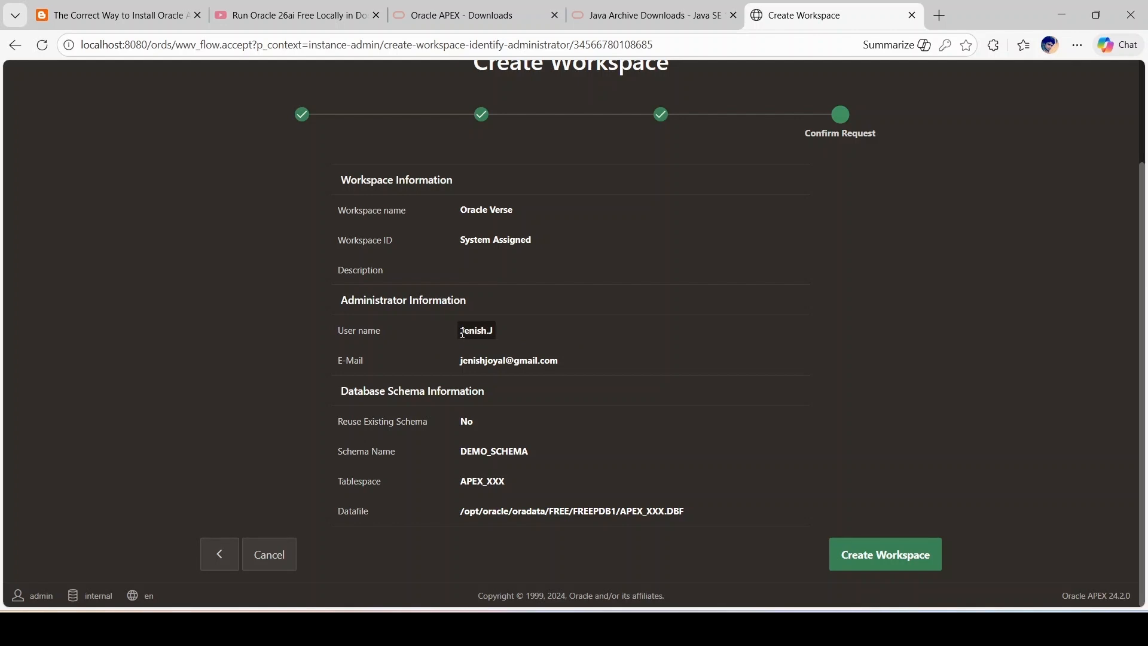
pyautogui.moveTo(462, 333); pyautogui.dragTo(497, 331)
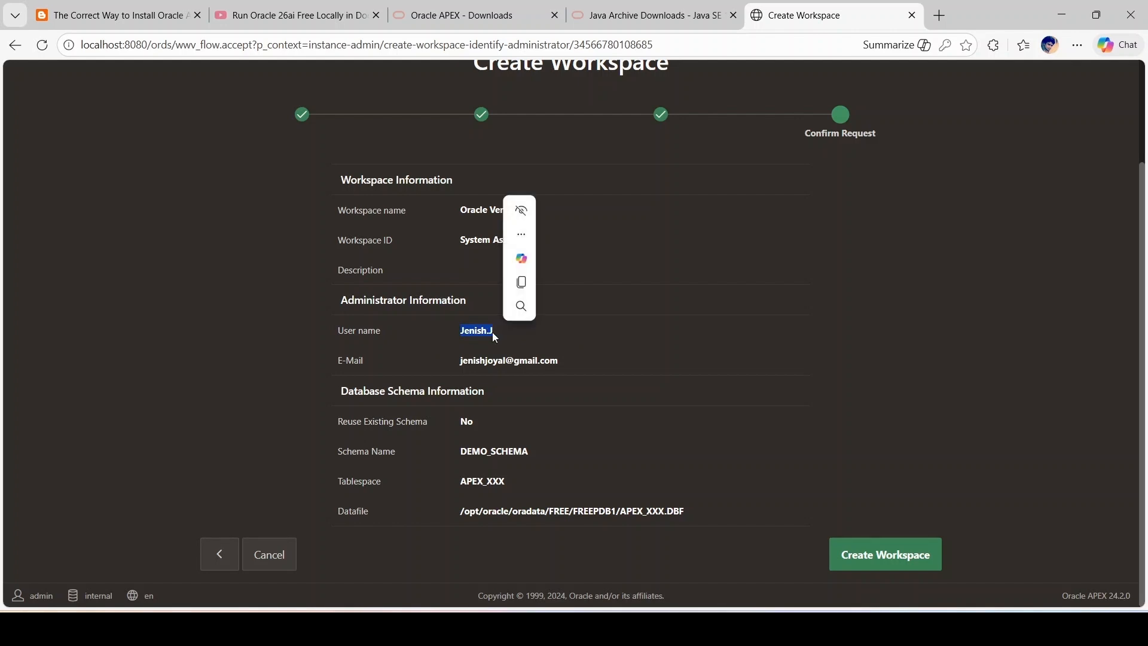
pyautogui.click(412, 364)
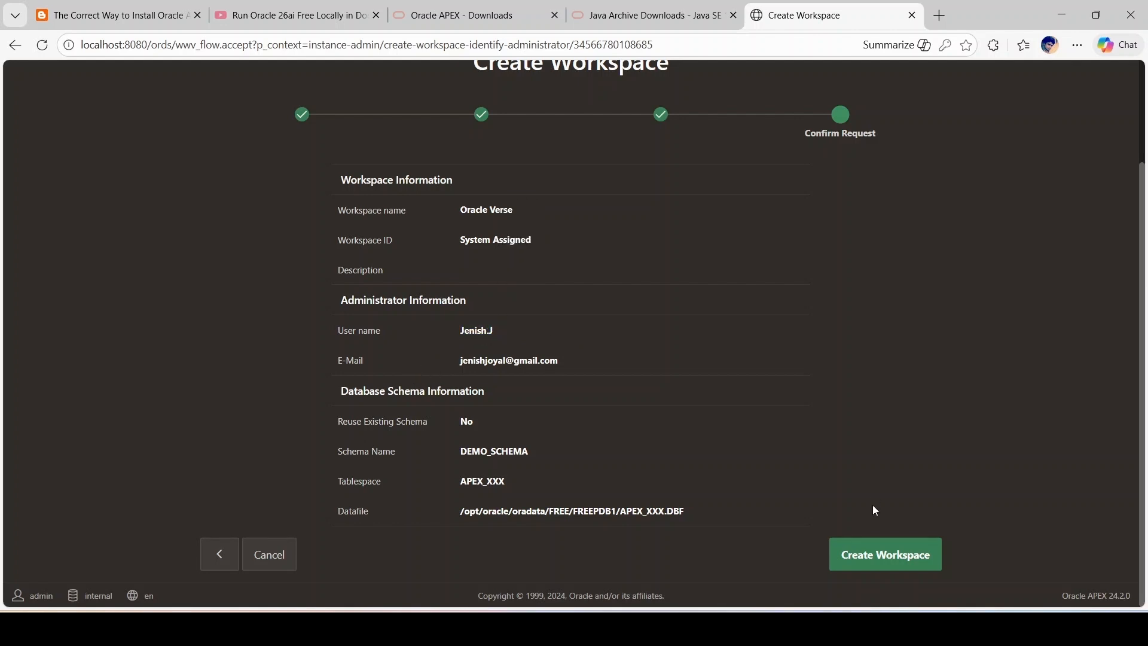
pyautogui.click(890, 557)
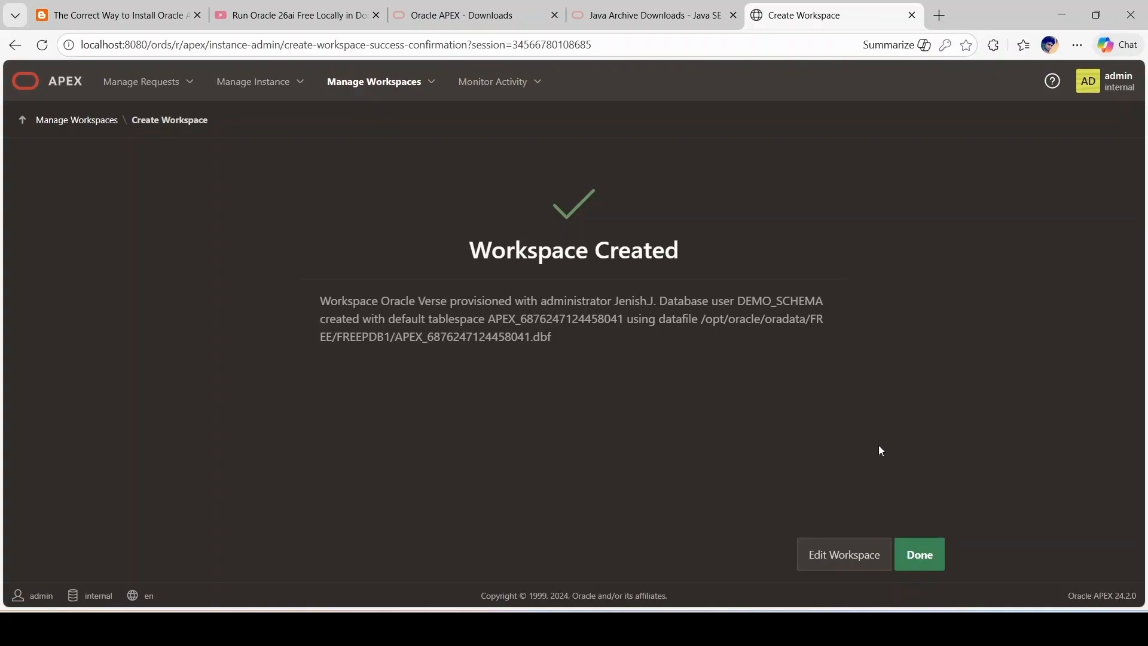
pyautogui.click(943, 556)
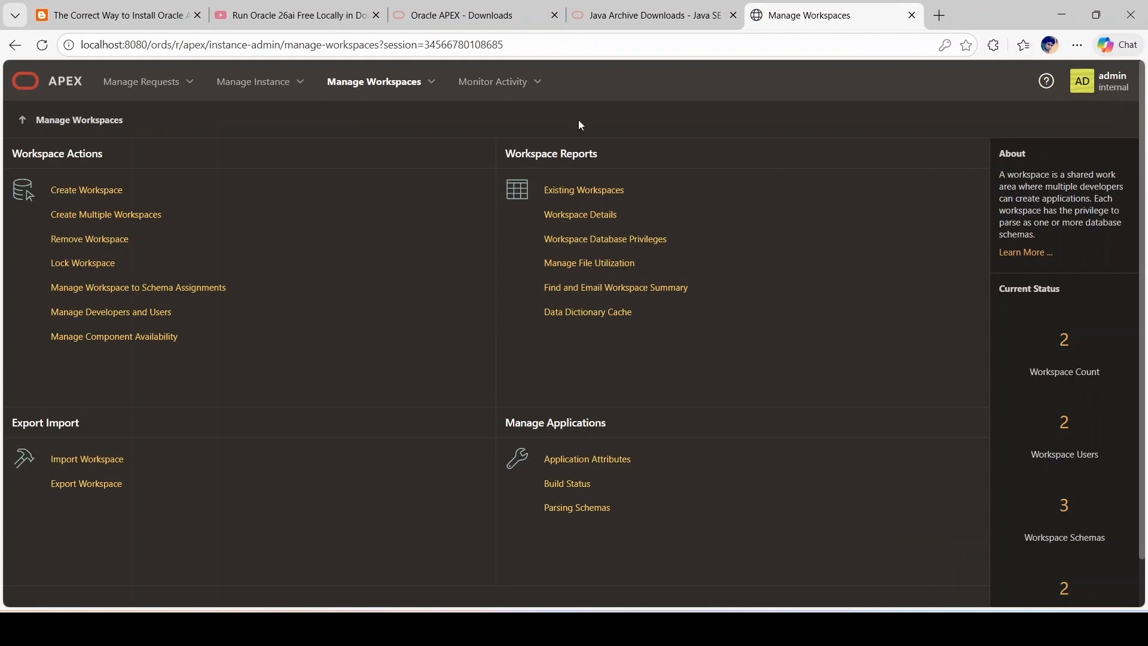
# Step: In a new tab, go to localhost:8080/ords/ and choose Oracle APEX
pyautogui.click(939, 18)
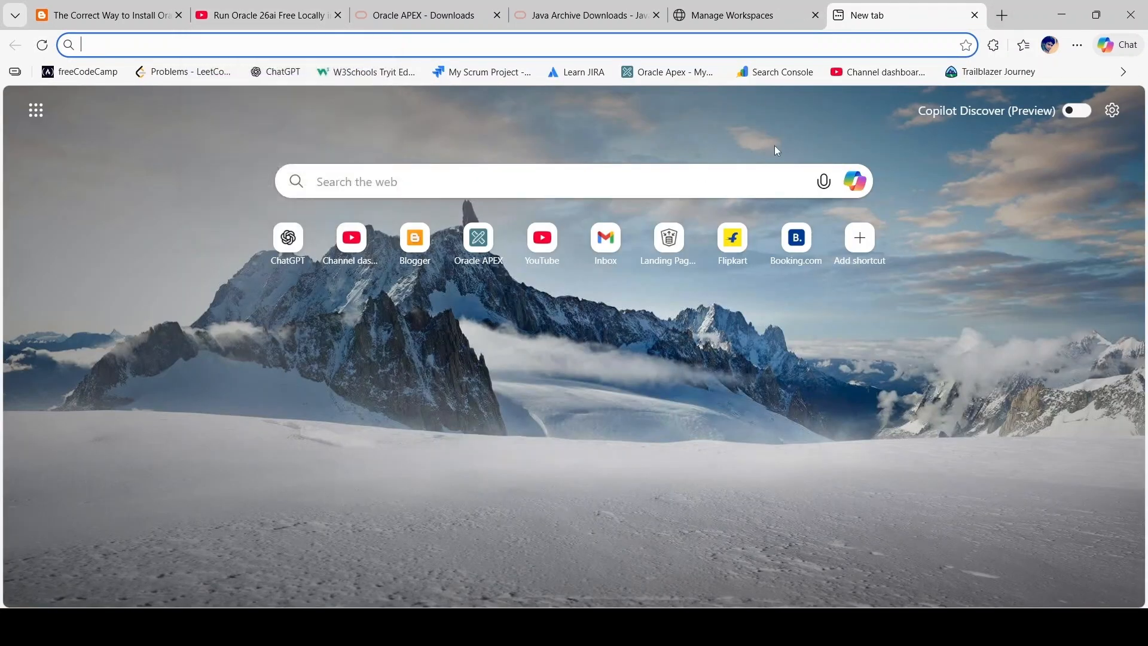
pyautogui.write('localhost:8080/ords/')
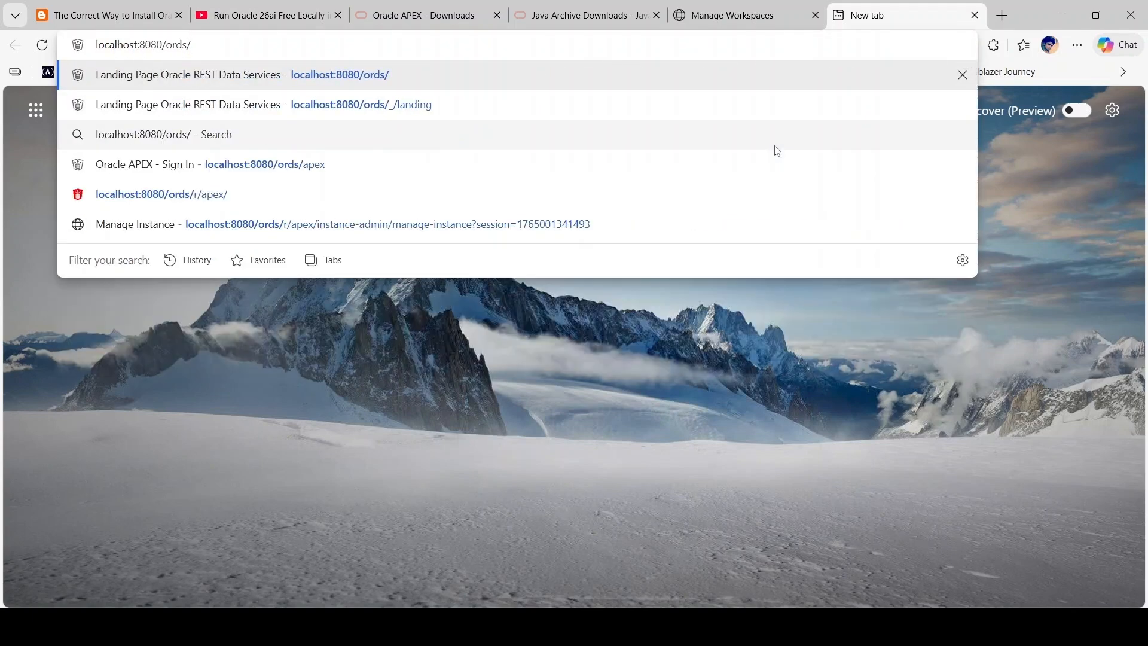
pyautogui.press('Return')
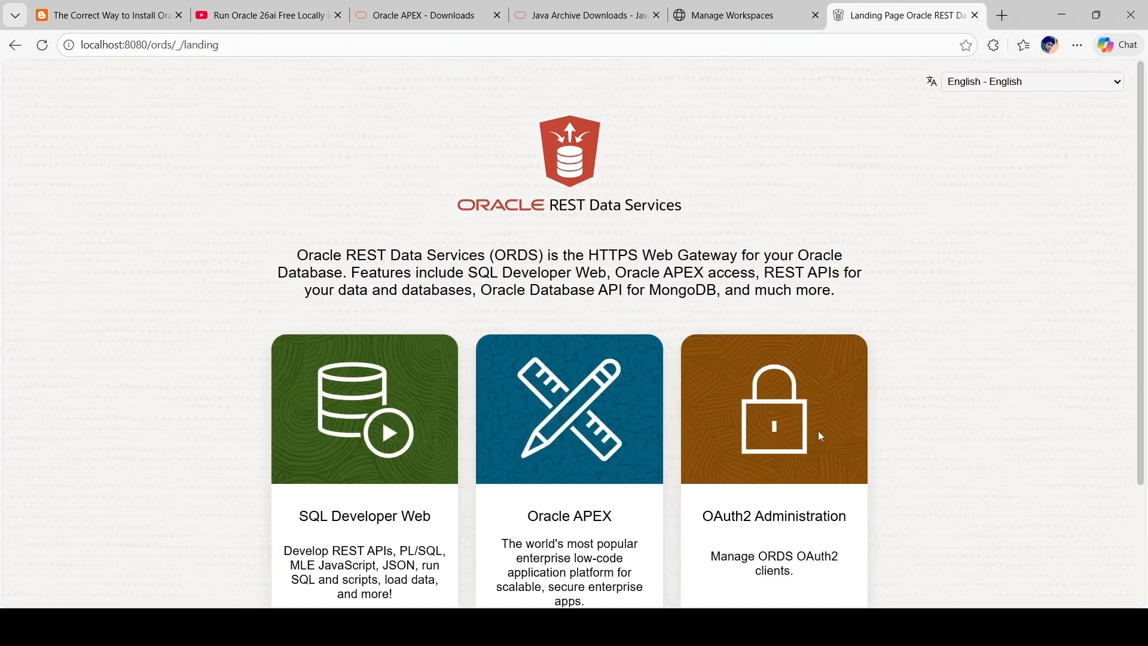
pyautogui.scroll(-3, 608, 447)
pyautogui.click(541, 482)
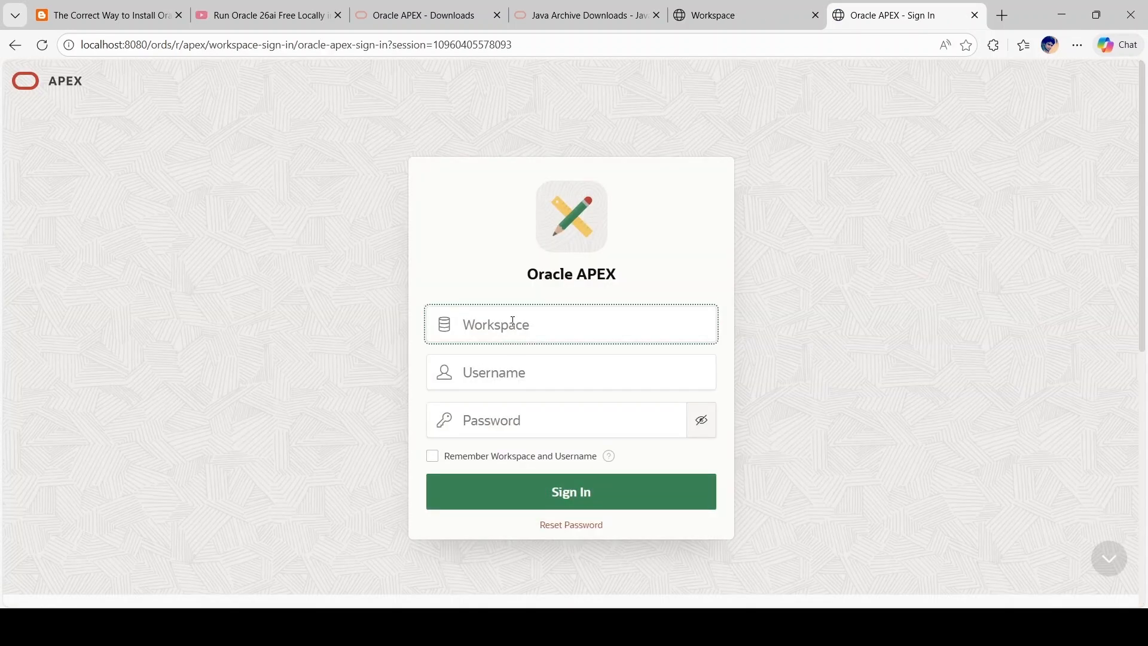
# Step: Sign in to workspace ORACLE VERSE with the new administrator's username and password
pyautogui.write('ORACLE VERSE')
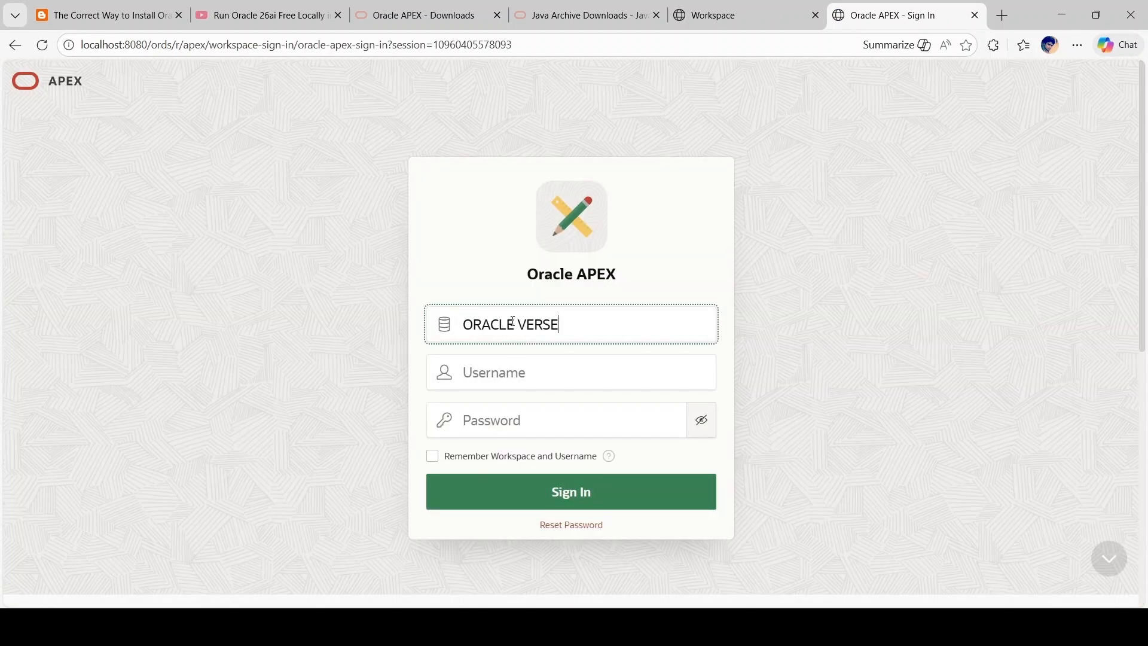
pyautogui.click(530, 383)
pyautogui.write('Jenish.J')
pyautogui.click(548, 428)
pyautogui.hotkey('ctrl', 'v')
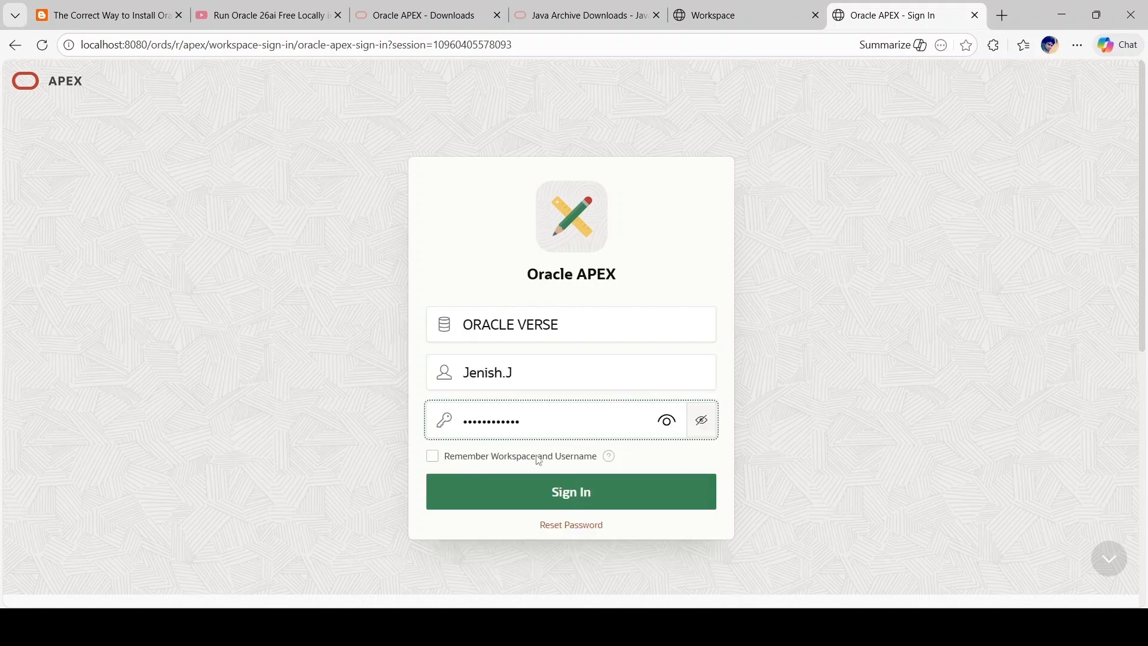
pyautogui.click(528, 495)
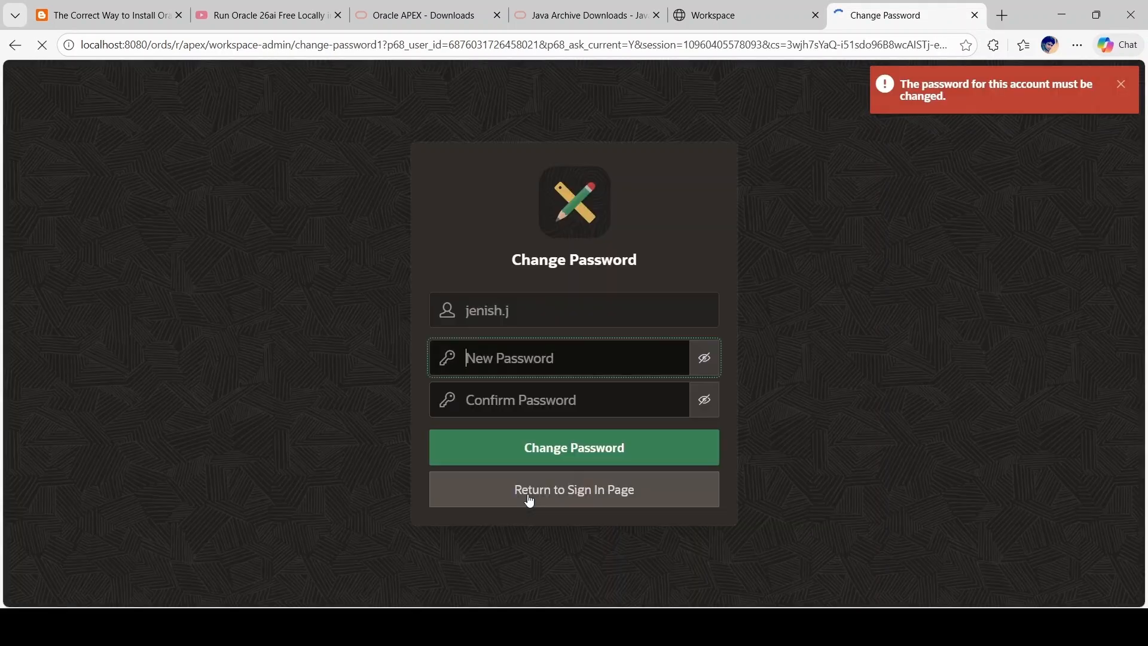
# Step: Enter and confirm a new administrator password, submit it, and dismiss the save-password offer
pyautogui.click(513, 359)
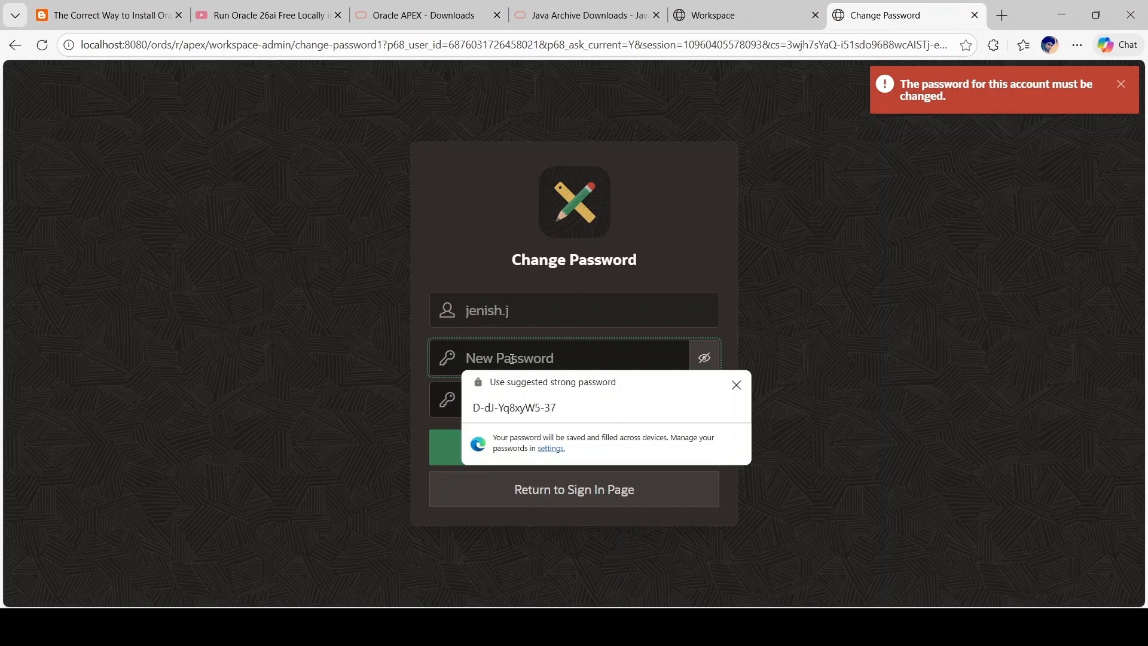
pyautogui.write('•••••••••')
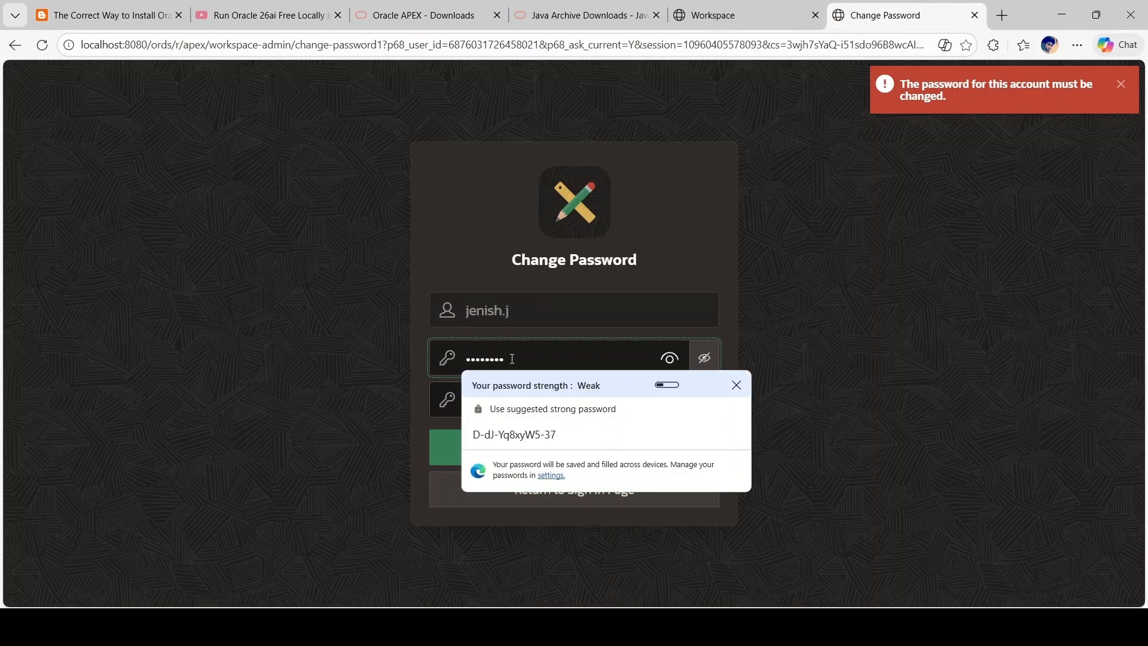
pyautogui.write('•••')
pyautogui.click(299, 365)
pyautogui.click(536, 403)
pyautogui.write('••••••••')
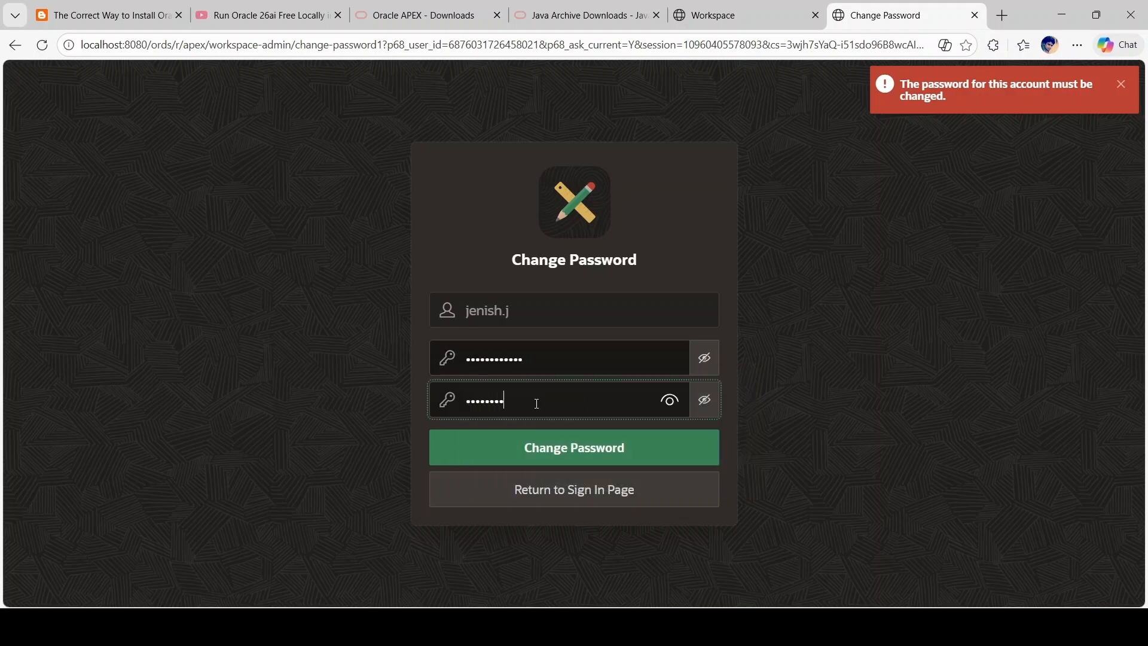
pyautogui.write('••••')
pyautogui.click(564, 460)
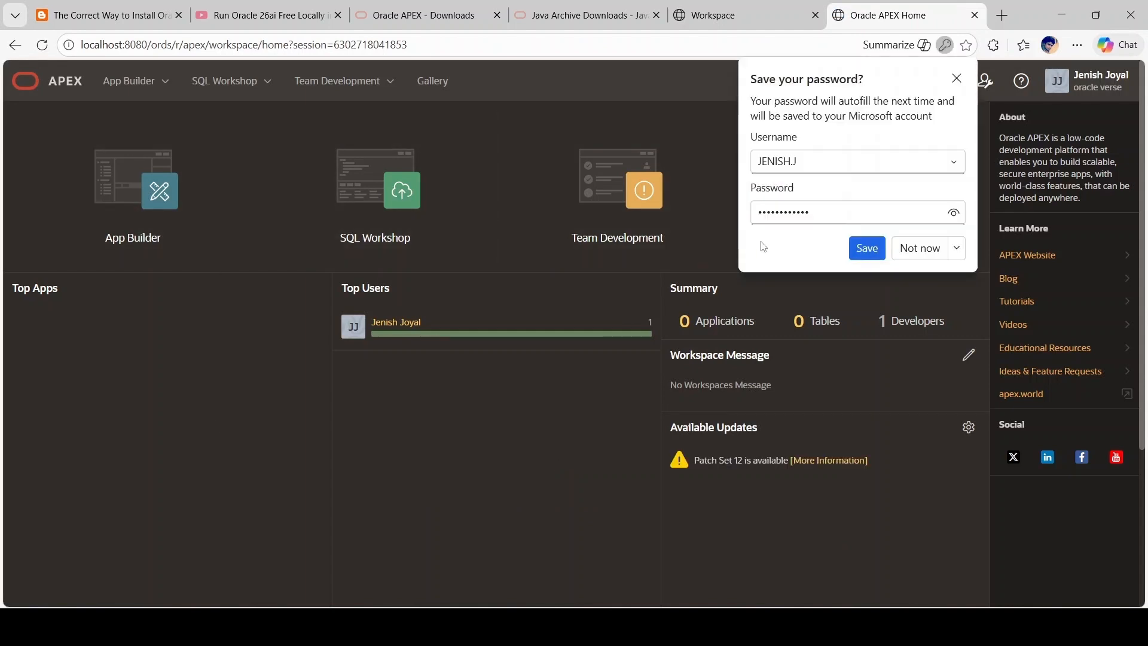
pyautogui.click(956, 78)
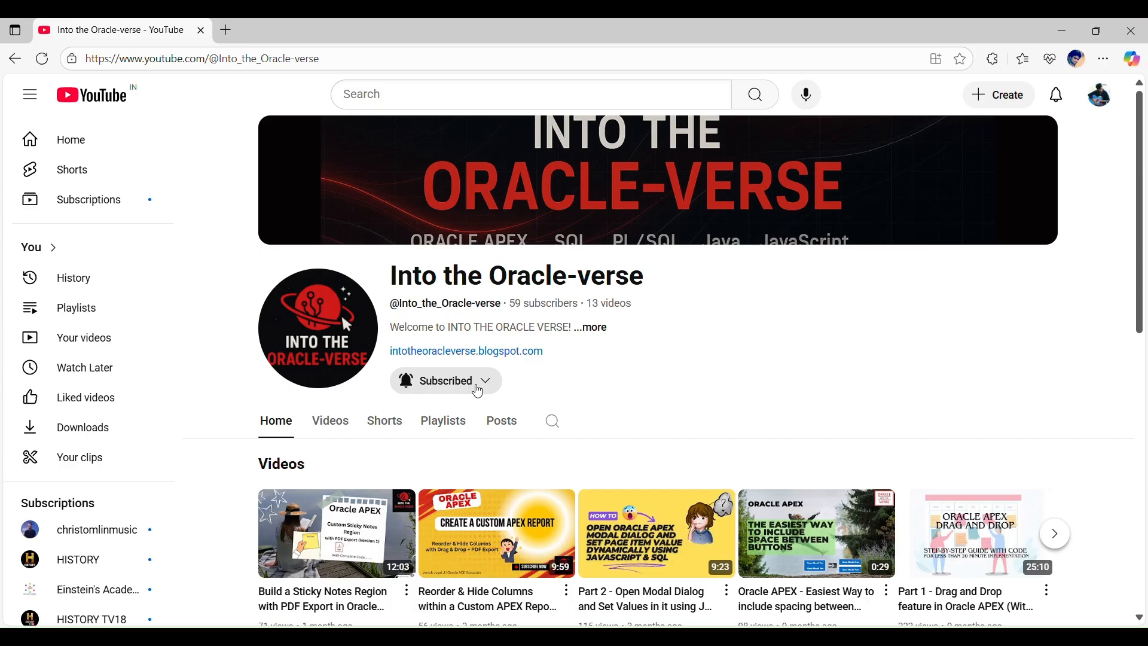
# Step: Show the notification options under the Into the Oracle-verse channel's Subscribed button
pyautogui.click(479, 392)
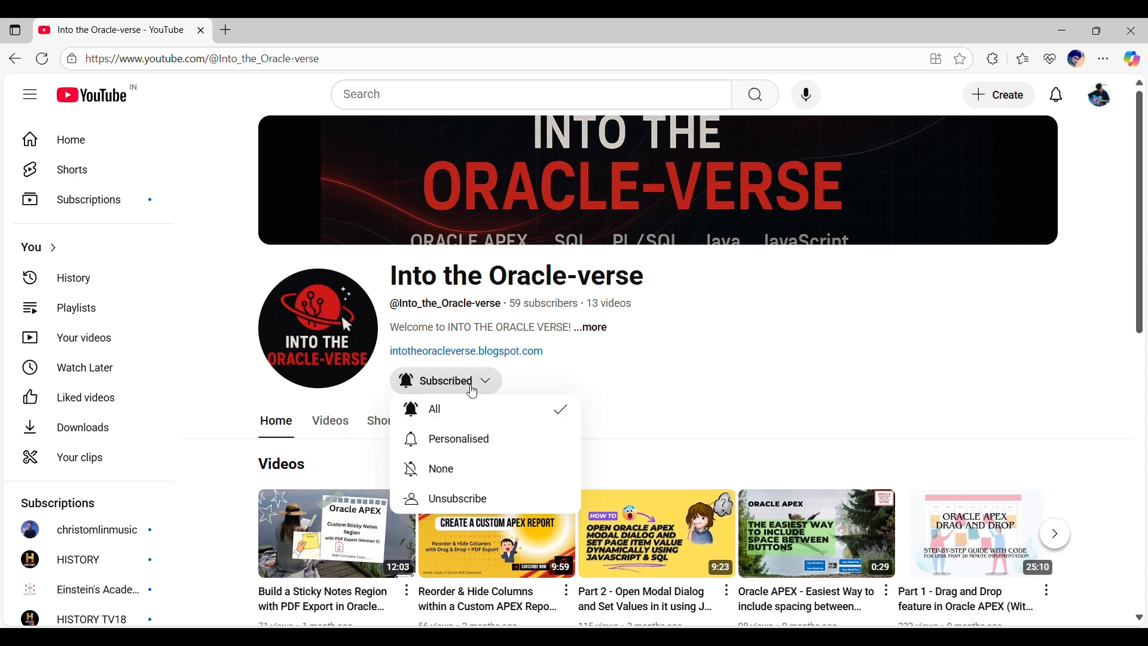